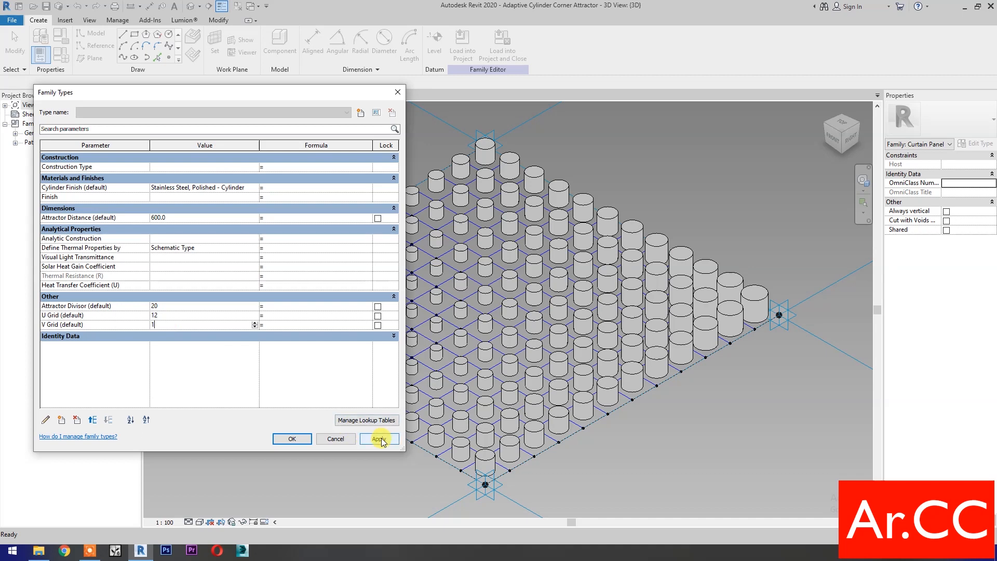
Accept the V Grid value of 1 and create a new family from the pattern-based curtain panel template.
{"action": "left_click", "coordinate": [293, 439]}
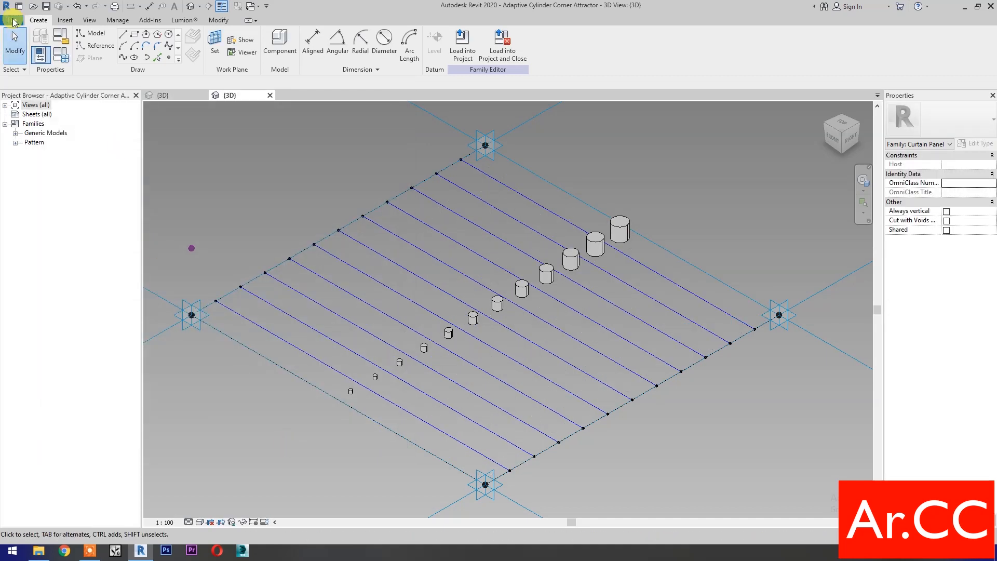
{"action": "left_click", "coordinate": [13, 20]}
{"action": "mouse_move", "coordinate": [22, 93]}
{"action": "left_click", "coordinate": [130, 94]}
{"action": "scroll", "coordinate": [527, 267], "scroll_direction": "down", "scroll_amount": 4}
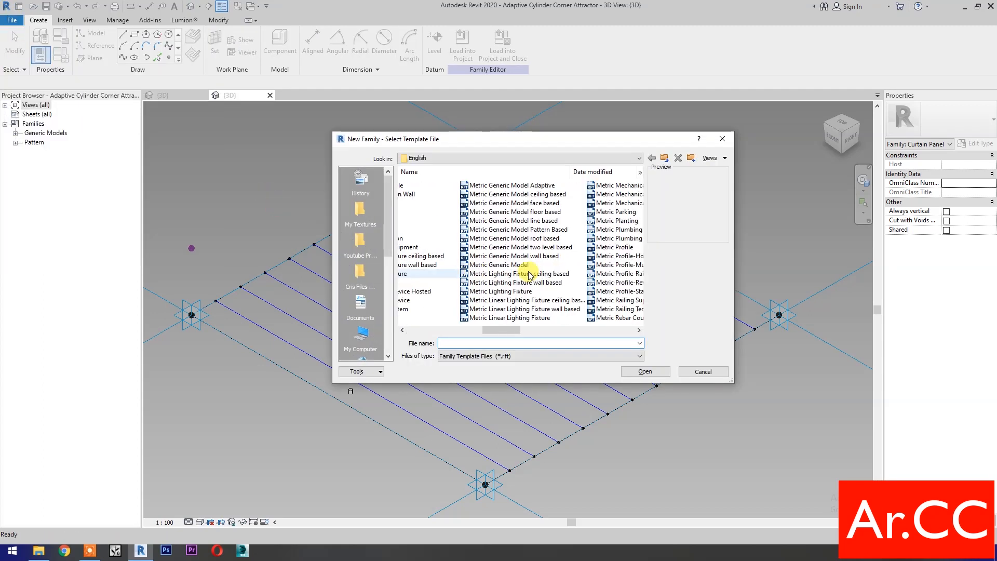
{"action": "left_click", "coordinate": [474, 230]}
{"action": "left_click", "coordinate": [626, 372]}
Place reference points at the midpoints of two opposite edges of the panel grid square.
{"action": "scroll", "coordinate": [599, 358], "scroll_direction": "up", "scroll_amount": 5}
{"action": "middle_click_drag", "start_coordinate": [606, 389], "coordinate": [670, 418]}
{"action": "left_click", "coordinate": [95, 49]}
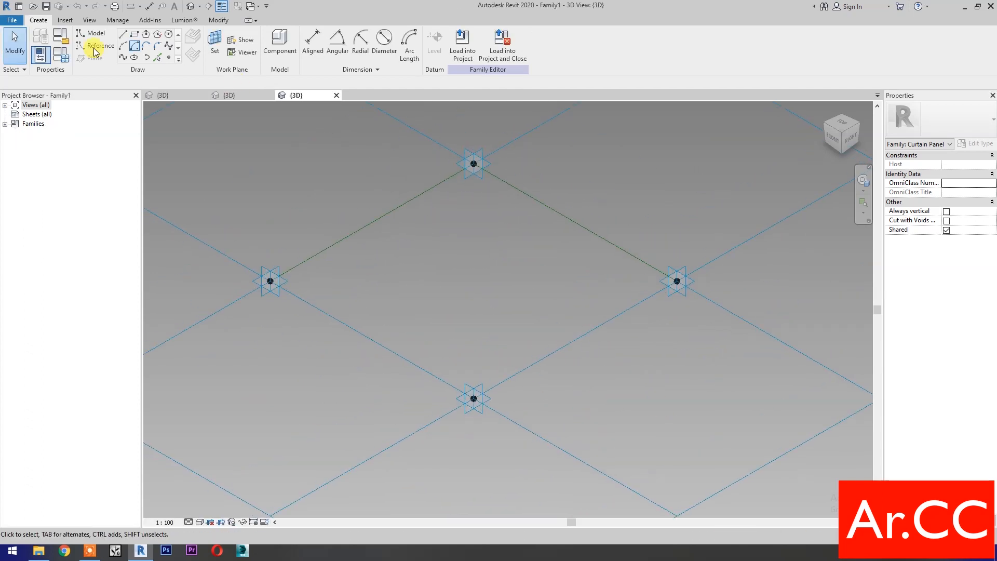
{"action": "left_click", "coordinate": [169, 58]}
{"action": "left_click", "coordinate": [371, 223]}
{"action": "left_click", "coordinate": [575, 339]}
{"action": "key", "text": "Escape"}
{"action": "key", "text": "Escape"}
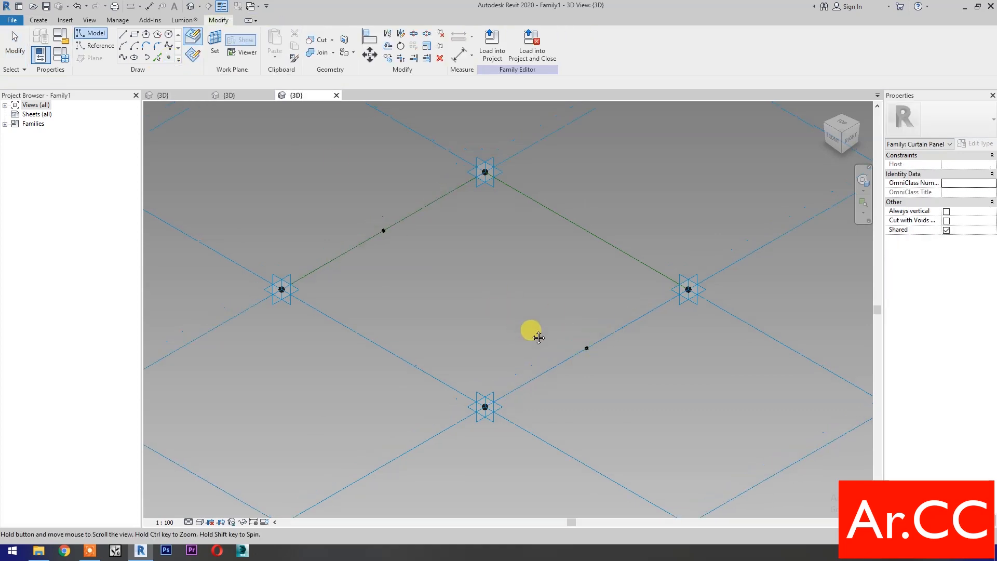
Connect the two midpoint reference points with a Spline Through Points and turn it into a reference line.
{"action": "middle_click_drag", "start_coordinate": [526, 328], "coordinate": [579, 380]}
{"action": "left_click_drag", "start_coordinate": [404, 254], "coordinate": [646, 414]}
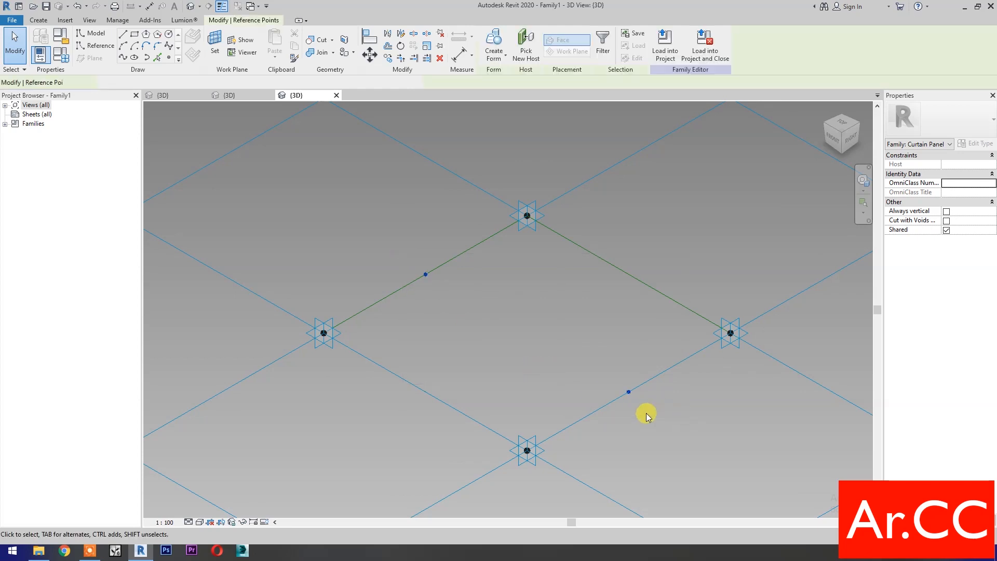
{"action": "left_click", "coordinate": [130, 58]}
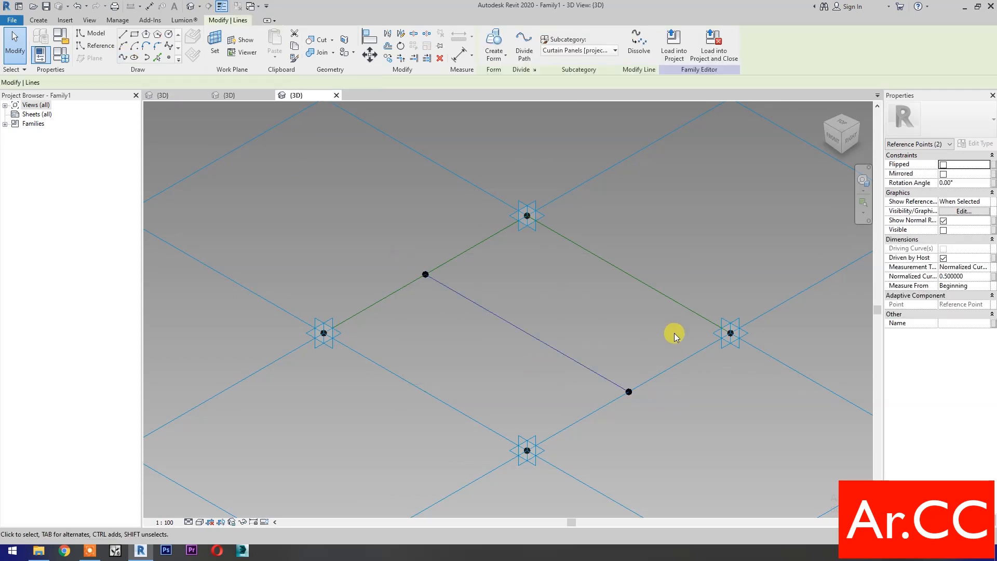
{"action": "left_click", "coordinate": [943, 239]}
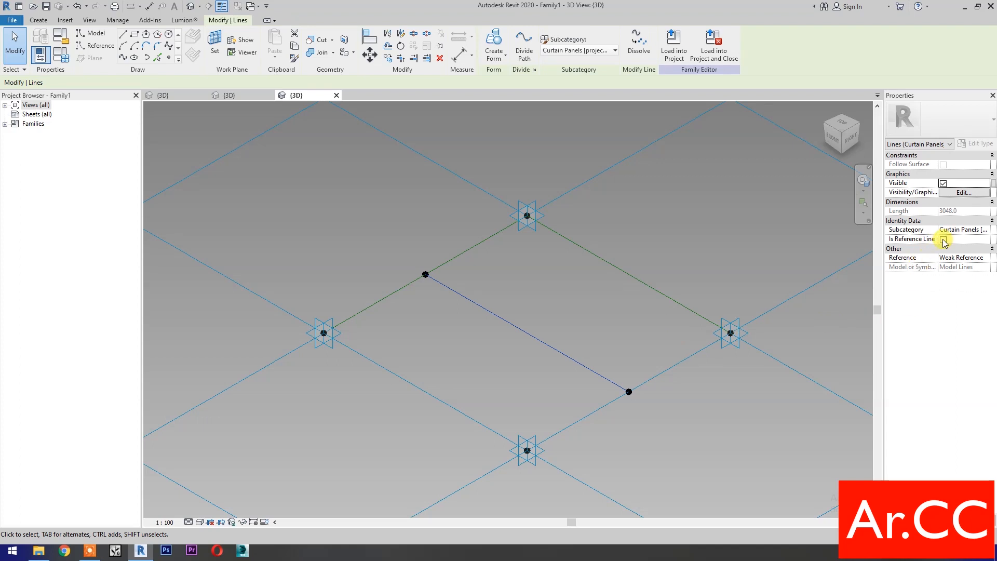
{"action": "left_click", "coordinate": [465, 370]}
Connect the upper-left edge's midpoint to each of that edge's corner points with splines converted to reference lines.
{"action": "left_click_drag", "start_coordinate": [248, 217], "coordinate": [441, 376]}
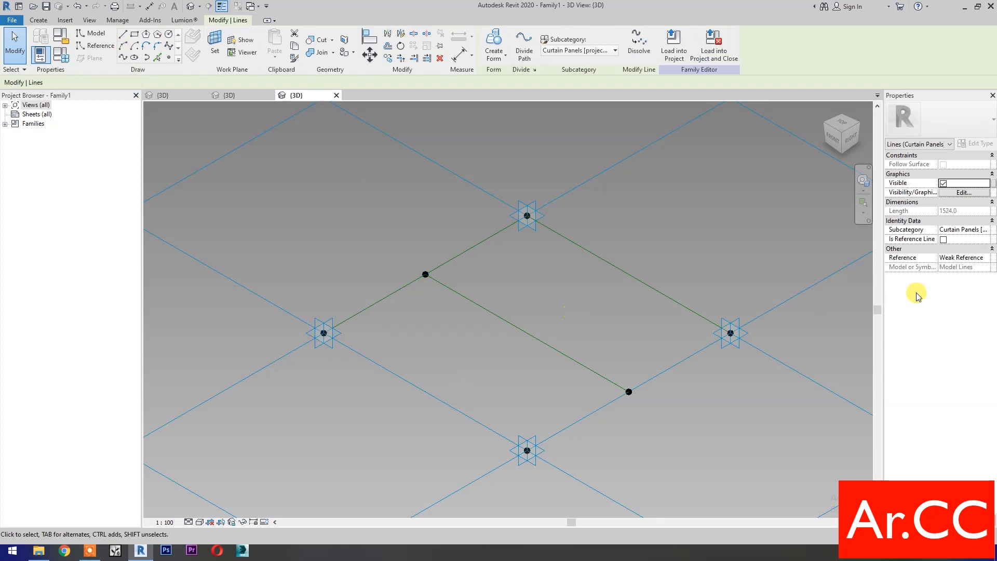
{"action": "left_click", "coordinate": [943, 239]}
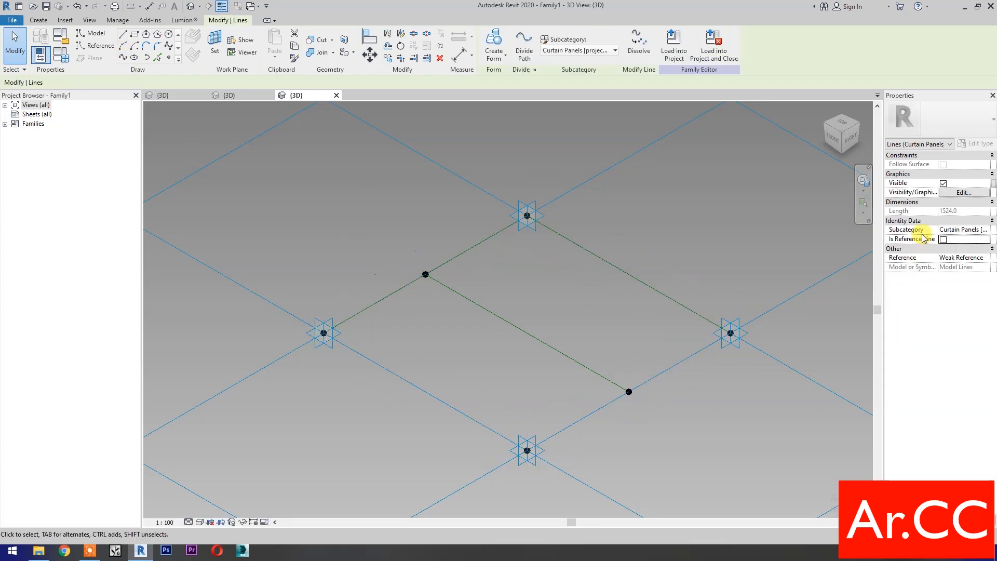
{"action": "left_click", "coordinate": [943, 239]}
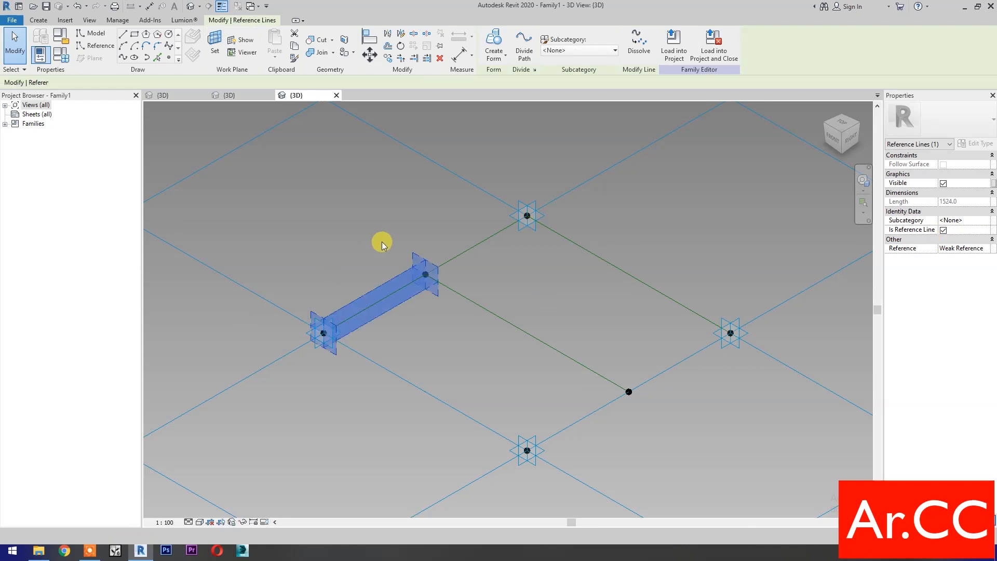
{"action": "left_click", "coordinate": [416, 217]}
{"action": "left_click_drag", "start_coordinate": [396, 188], "coordinate": [556, 313]}
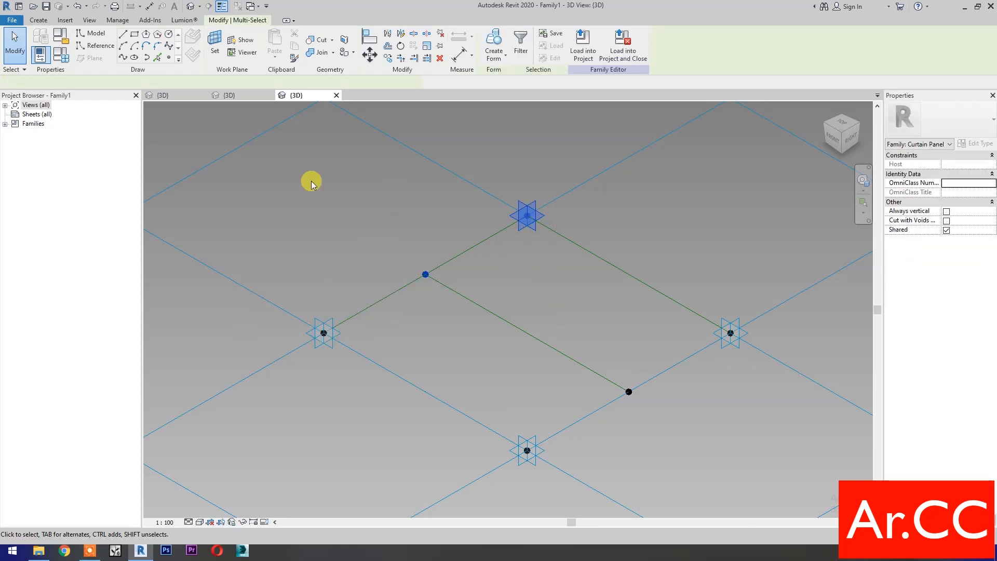
{"action": "left_click", "coordinate": [541, 277]}
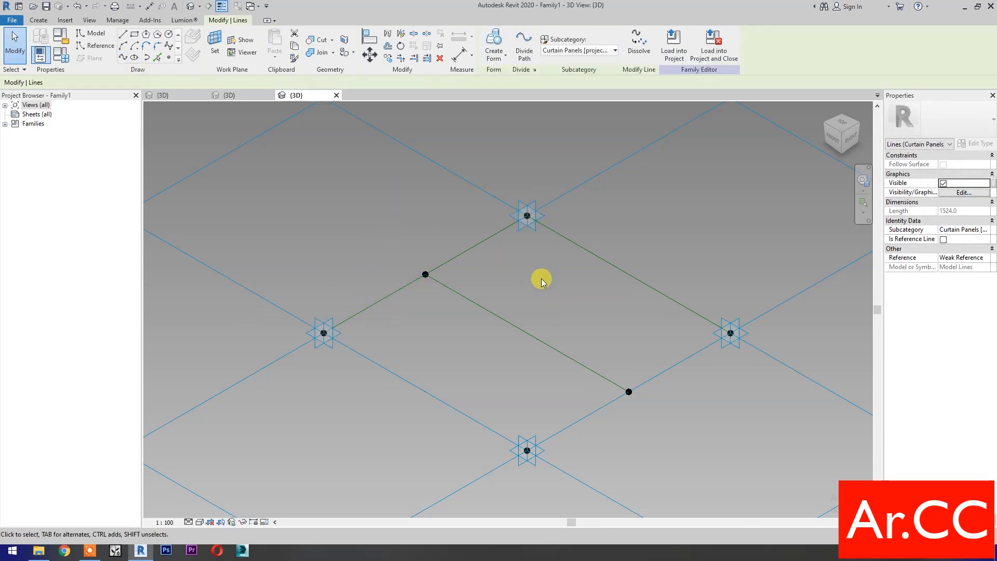
{"action": "left_click", "coordinate": [943, 241]}
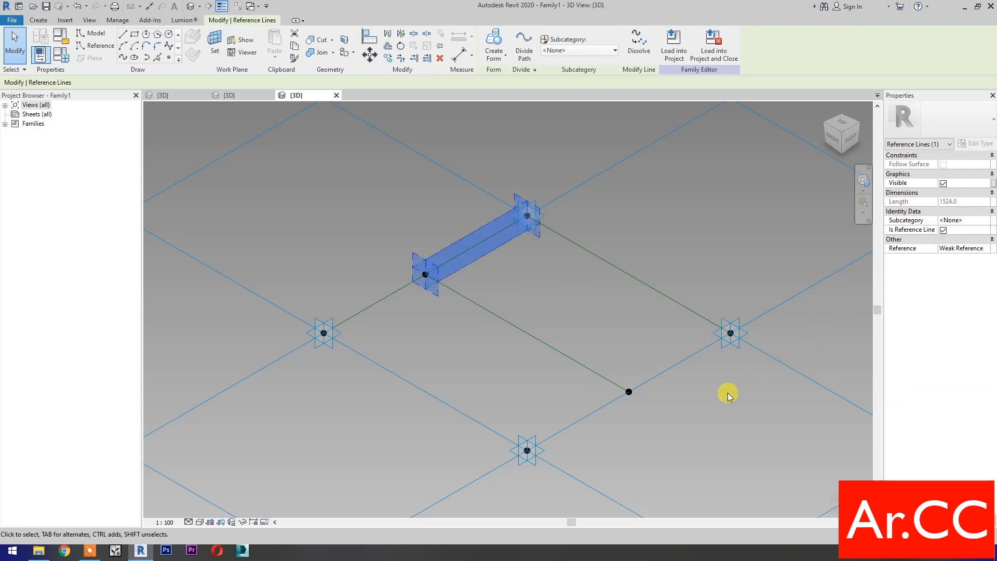
Connect the lower-right edge's midpoint to each of that edge's corner points with splines converted to reference lines.
{"action": "left_click", "coordinate": [615, 435]}
{"action": "left_click_drag", "start_coordinate": [615, 435], "coordinate": [764, 294]}
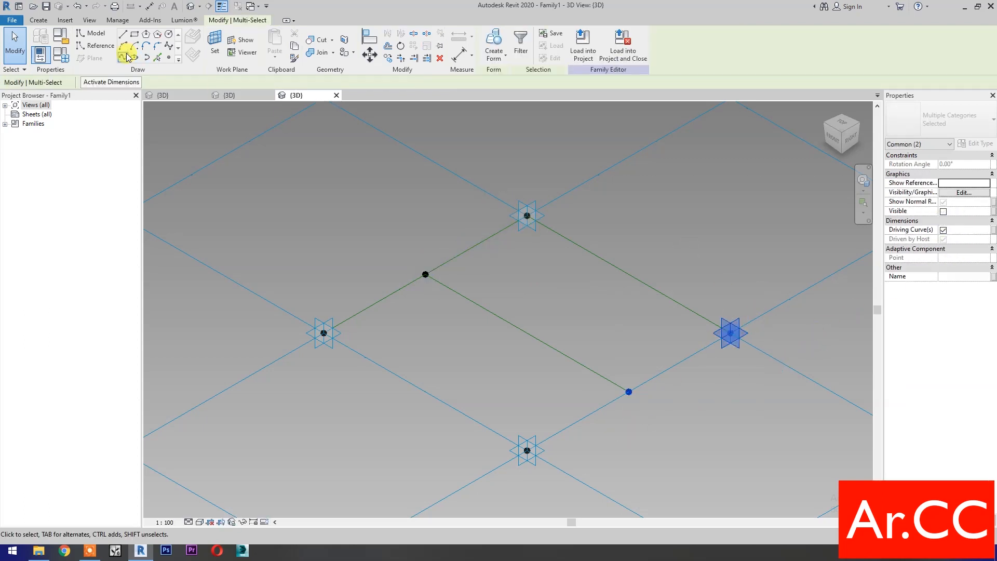
{"action": "left_click", "coordinate": [761, 329]}
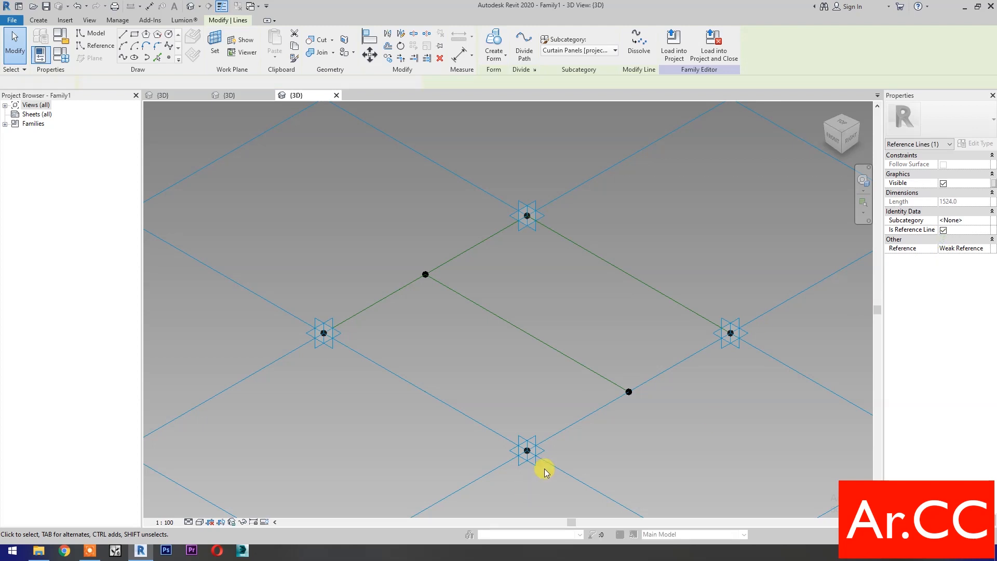
{"action": "left_click", "coordinate": [503, 489]}
{"action": "left_click_drag", "start_coordinate": [503, 487], "coordinate": [644, 380]}
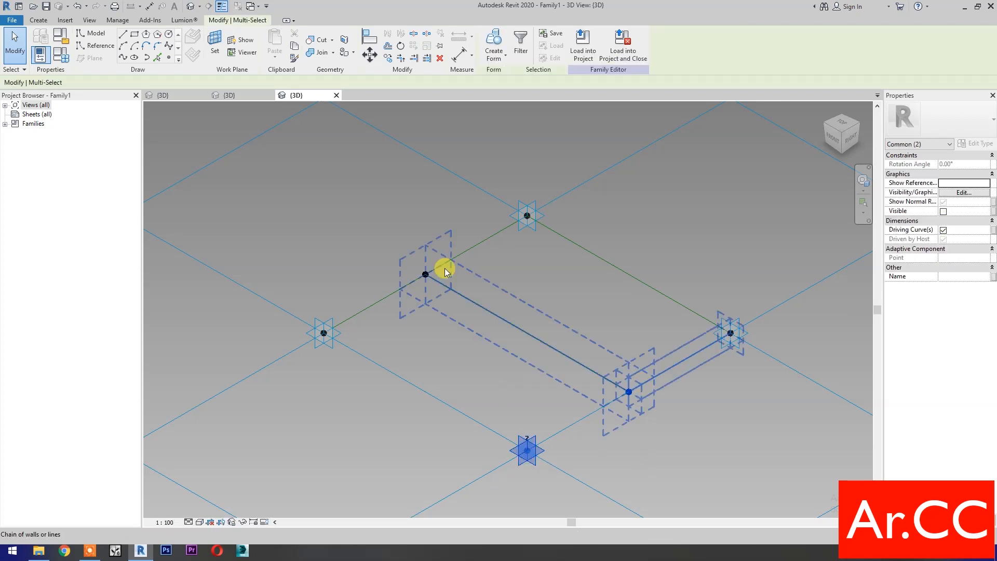
{"action": "left_click", "coordinate": [123, 58]}
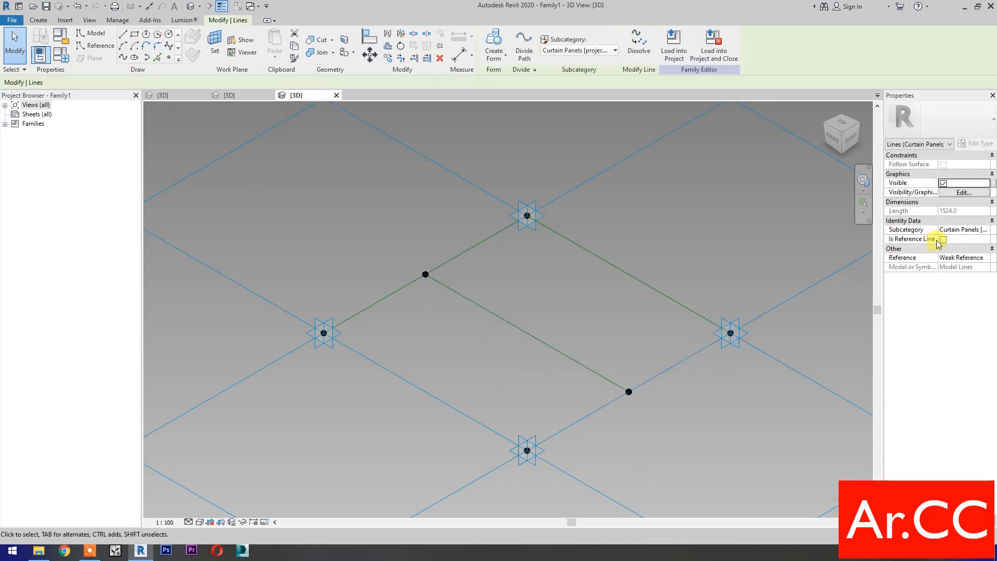
{"action": "left_click", "coordinate": [944, 240]}
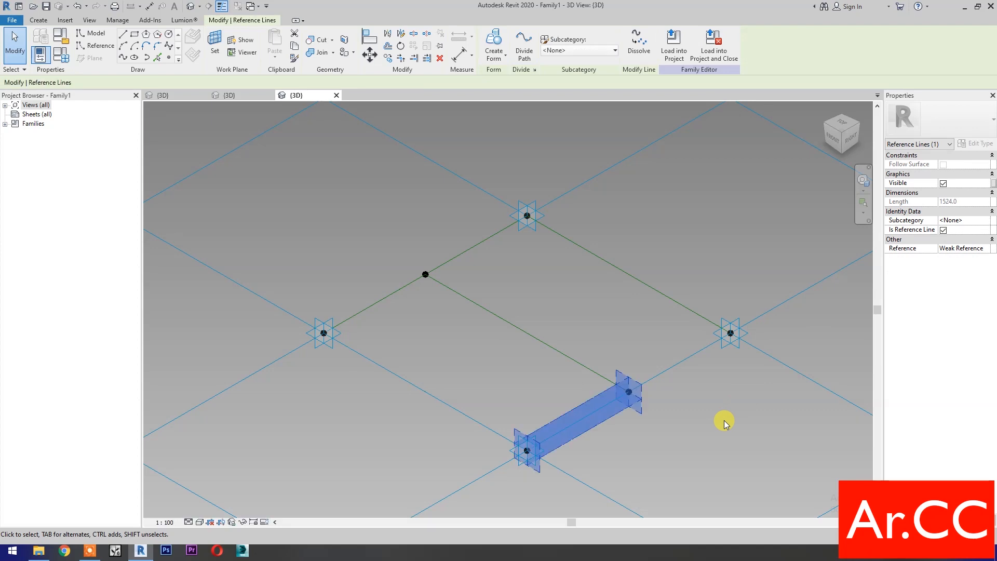
{"action": "left_click", "coordinate": [725, 422]}
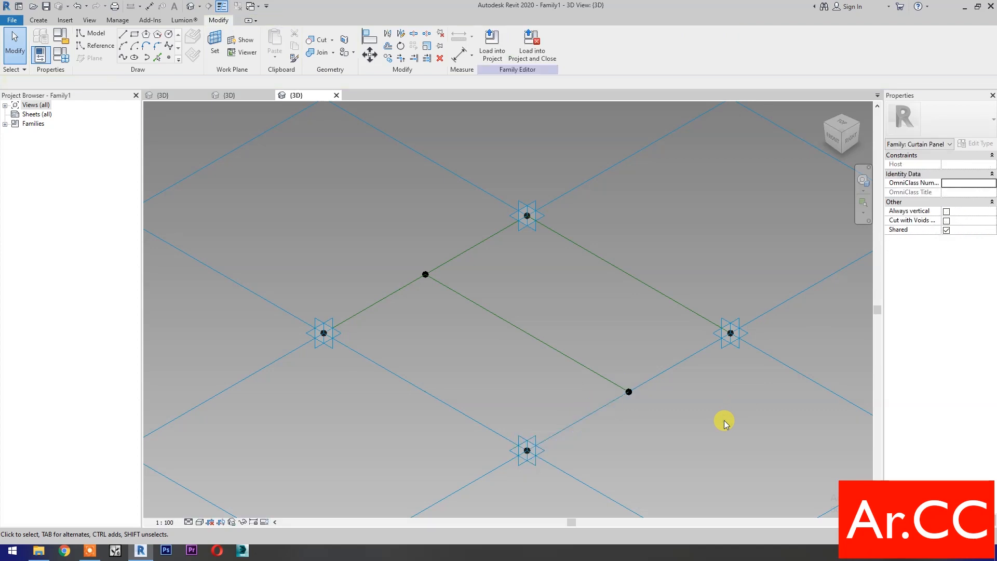
Load the Adaptive Cylinder Corner Attractor family into Family1 and close its own document.
{"action": "left_click", "coordinate": [242, 98]}
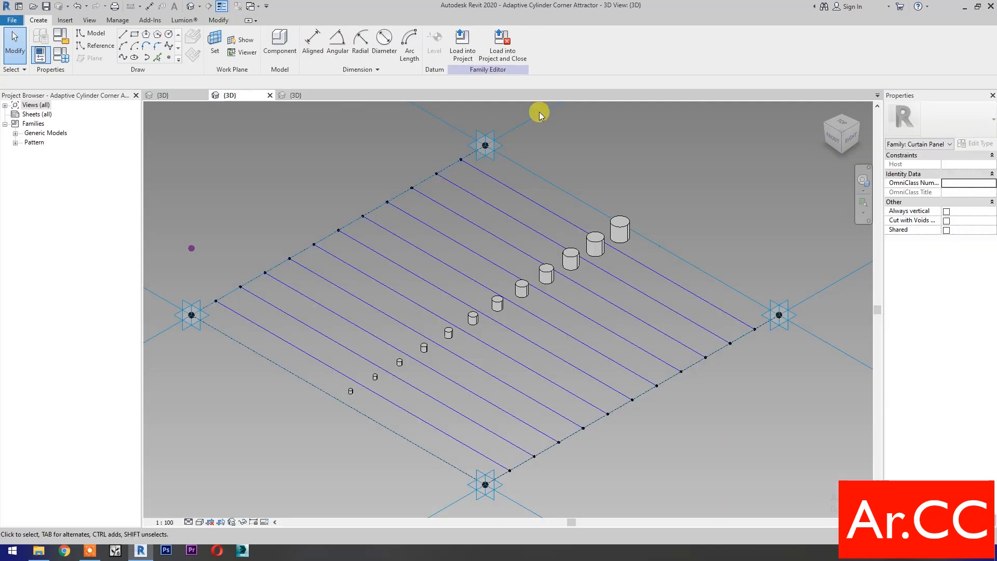
{"action": "left_click", "coordinate": [501, 51]}
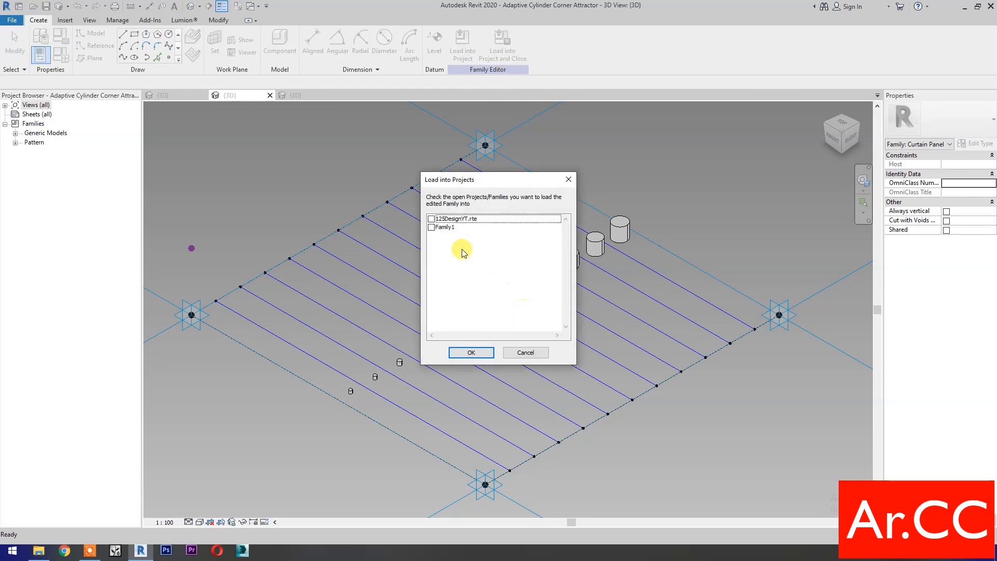
{"action": "left_click", "coordinate": [432, 228]}
{"action": "left_click", "coordinate": [465, 351]}
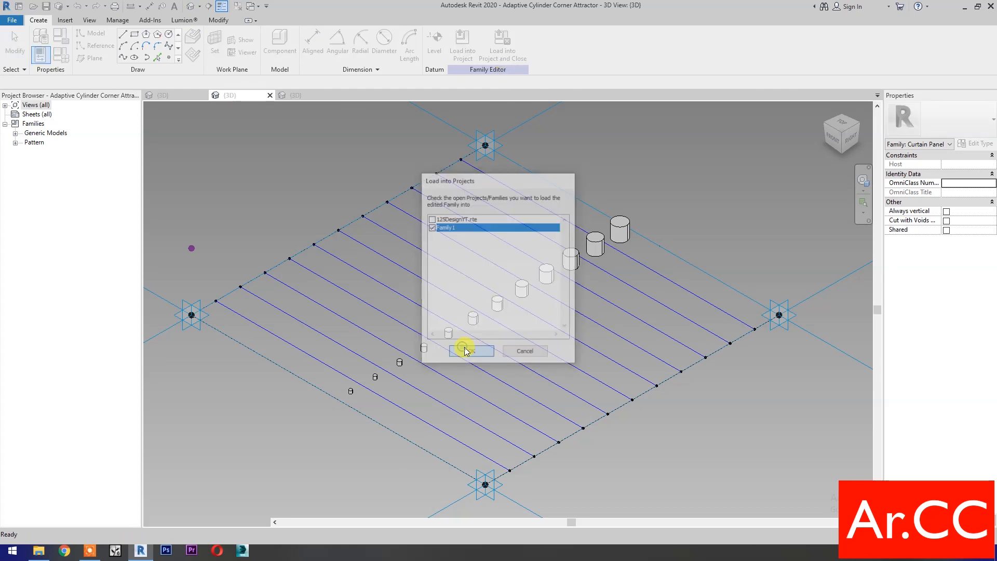
Create a planar surface form from the four reference lines enclosing the lower-left half of the panel.
{"action": "left_click", "coordinate": [441, 398]}
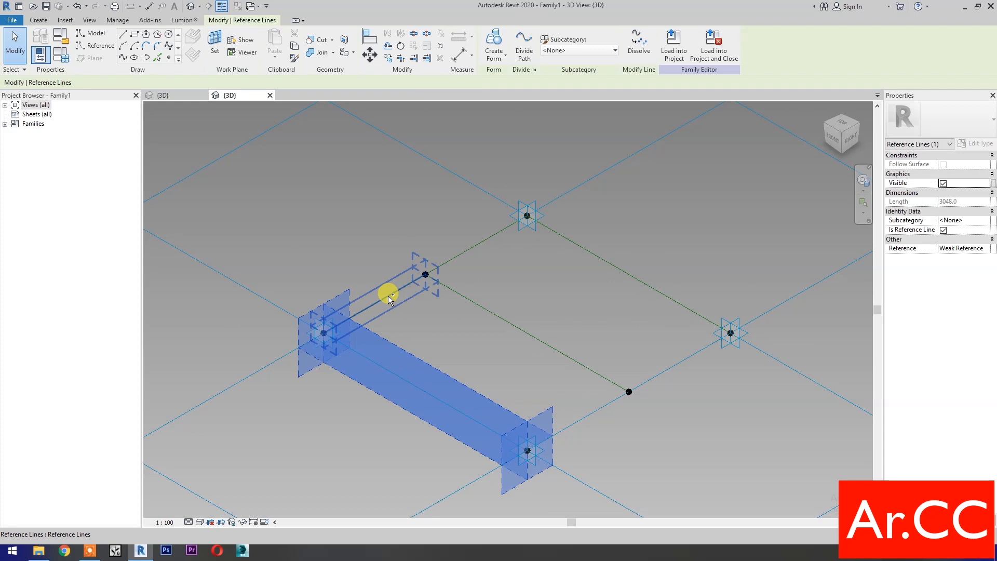
{"action": "left_click", "coordinate": [389, 295], "text": "ctrl"}
{"action": "left_click", "coordinate": [479, 305], "text": "ctrl"}
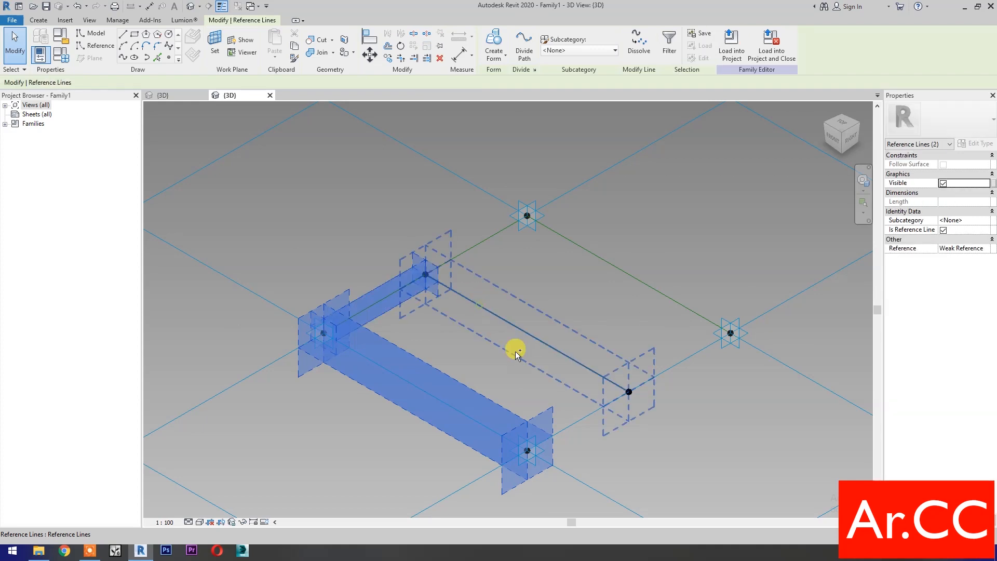
{"action": "left_click", "coordinate": [575, 418], "text": "ctrl"}
{"action": "left_click", "coordinate": [494, 42]}
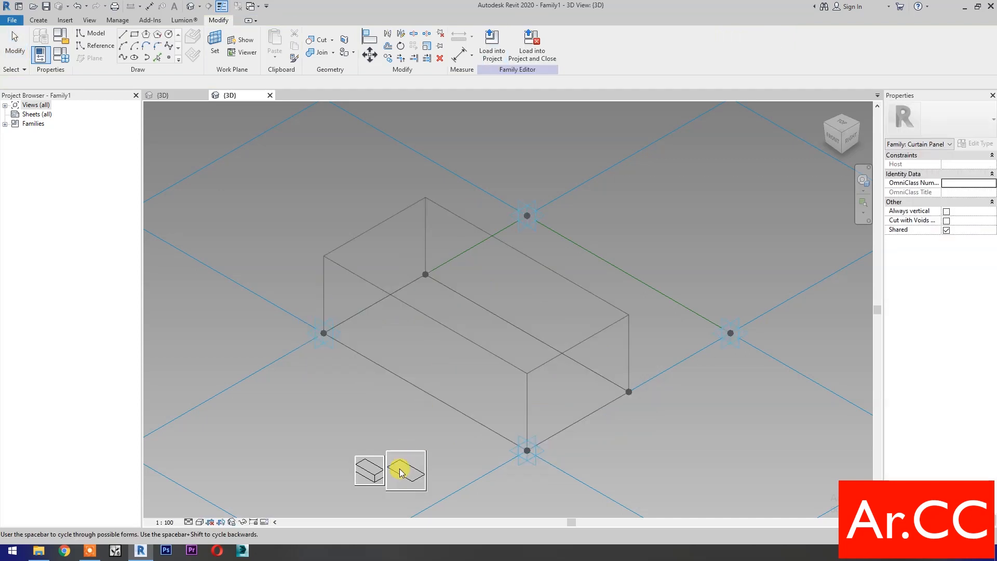
{"action": "left_click", "coordinate": [397, 470]}
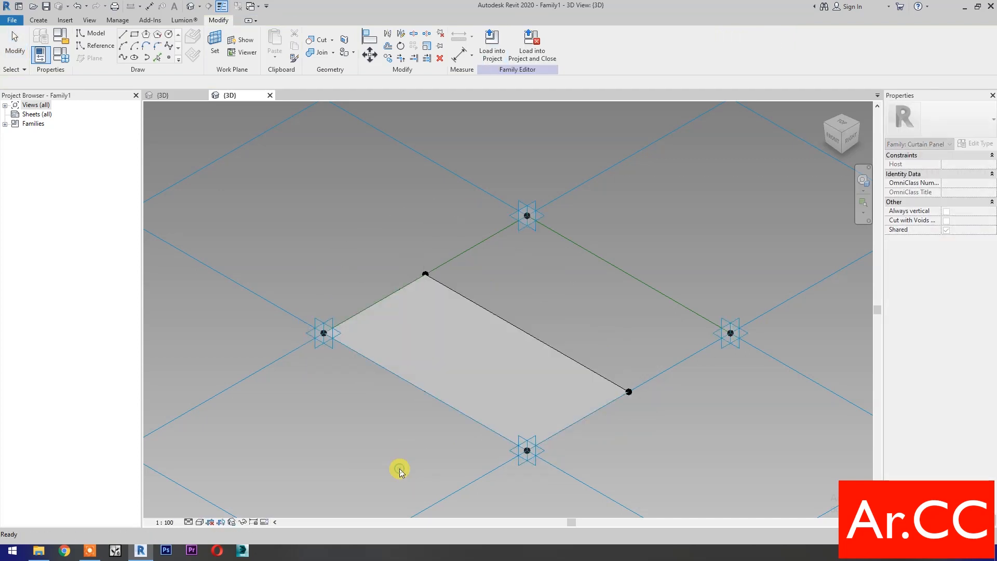
Divide the new surface and set both the U Grid and V Grid numbers to 1.
{"action": "left_click", "coordinate": [501, 322]}
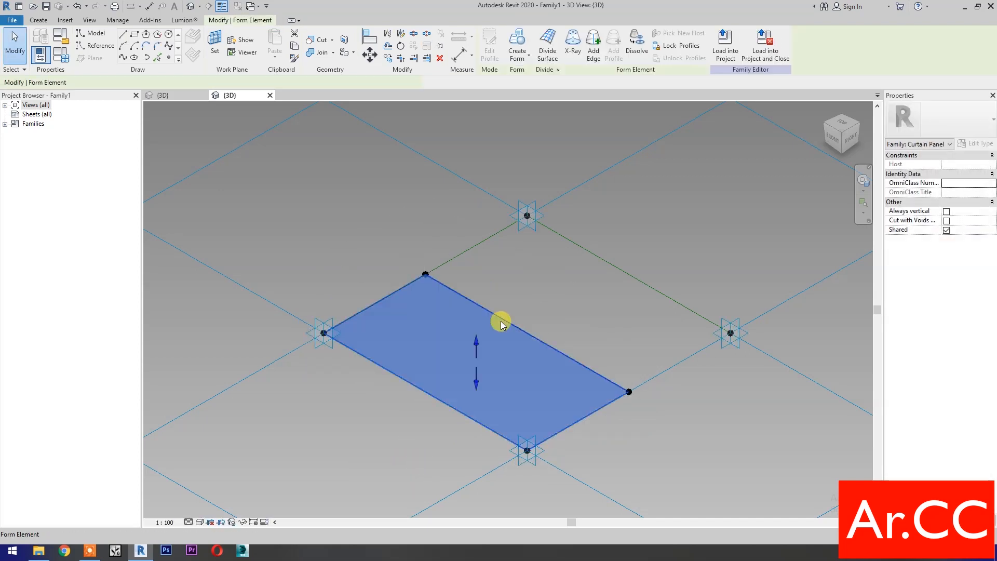
{"action": "left_click", "coordinate": [547, 50]}
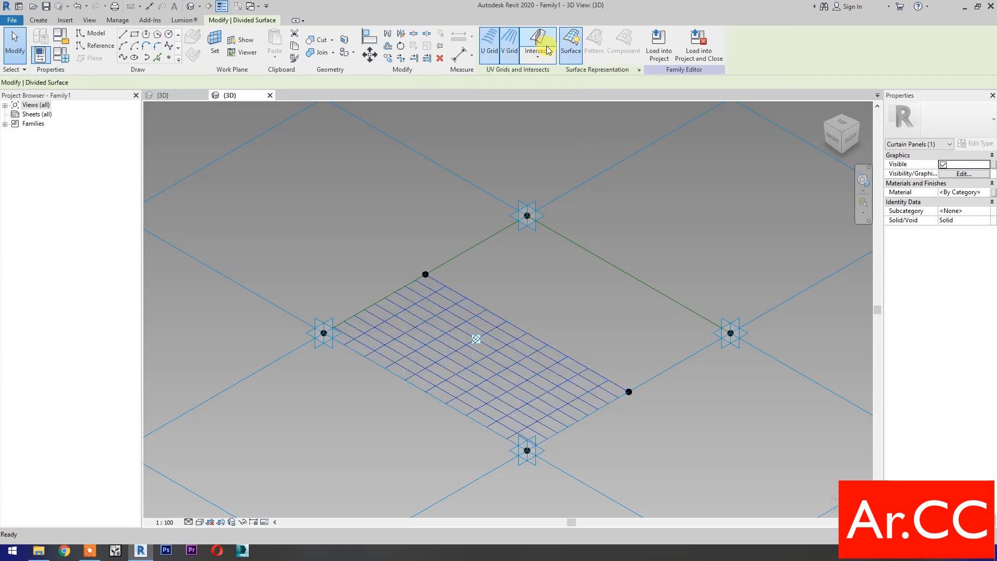
{"action": "left_click", "coordinate": [959, 202]}
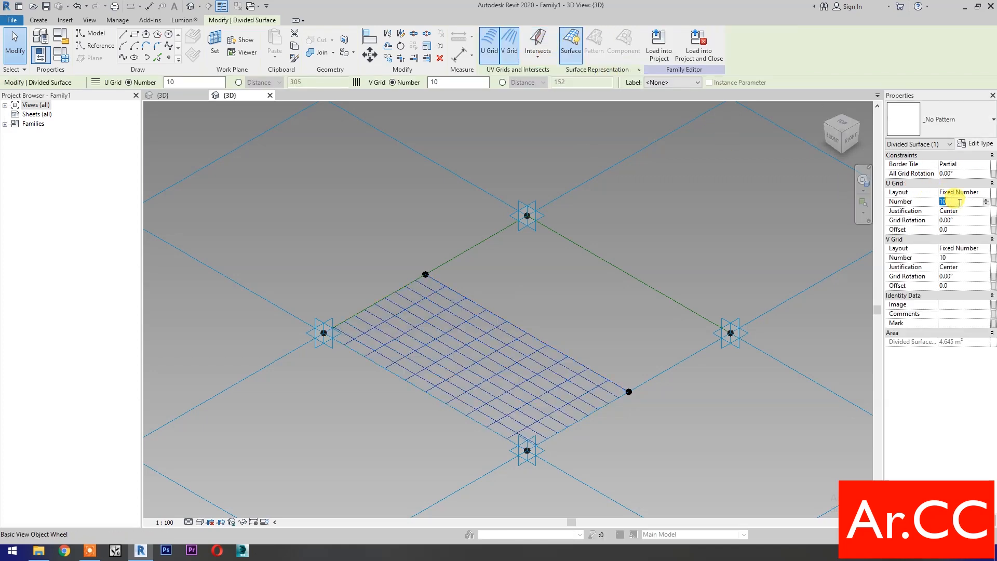
{"action": "type", "text": "1"}
{"action": "left_click", "coordinate": [956, 258]}
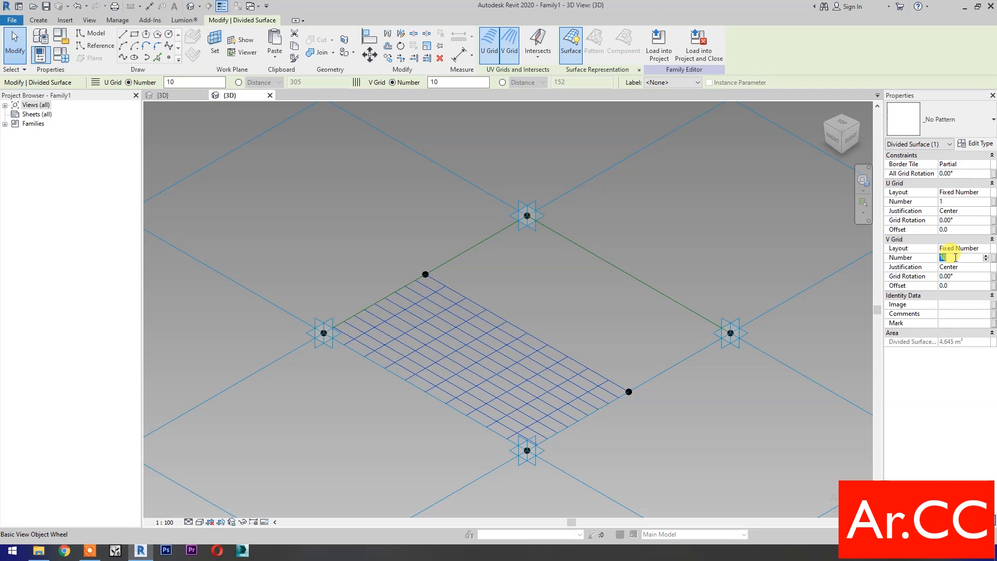
Apply the Adaptive Cylinder Corner Attractor component to the divided surface, with component rotation 90 and Component Flip enabled.
{"action": "left_click", "coordinate": [935, 120]}
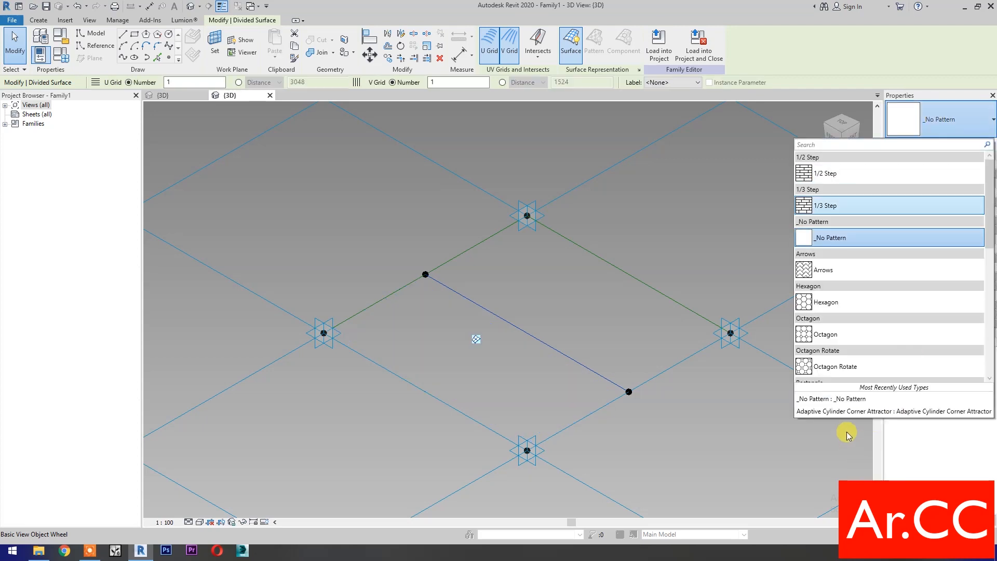
{"action": "left_click", "coordinate": [850, 415]}
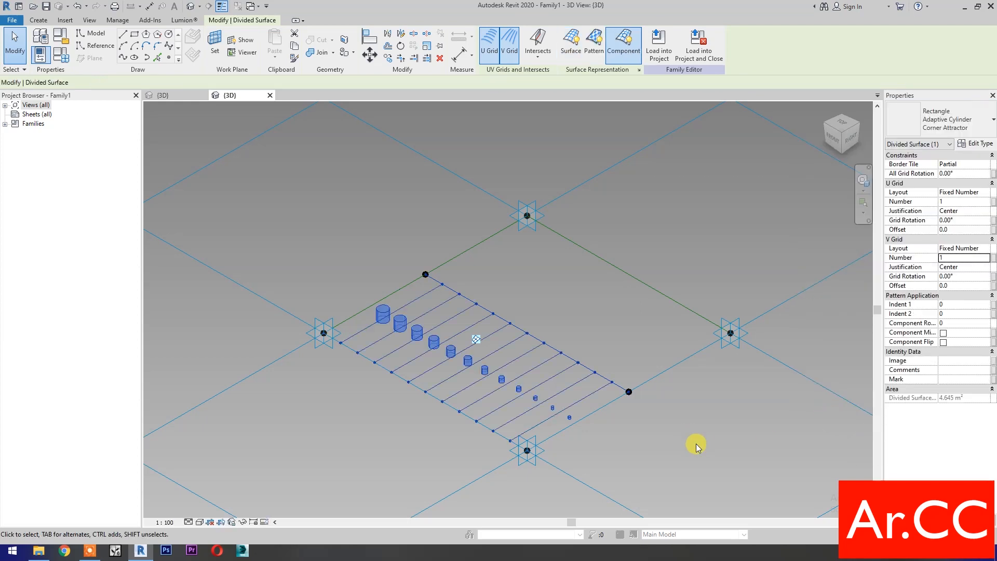
{"action": "left_click", "coordinate": [966, 323]}
{"action": "type", "text": "90"}
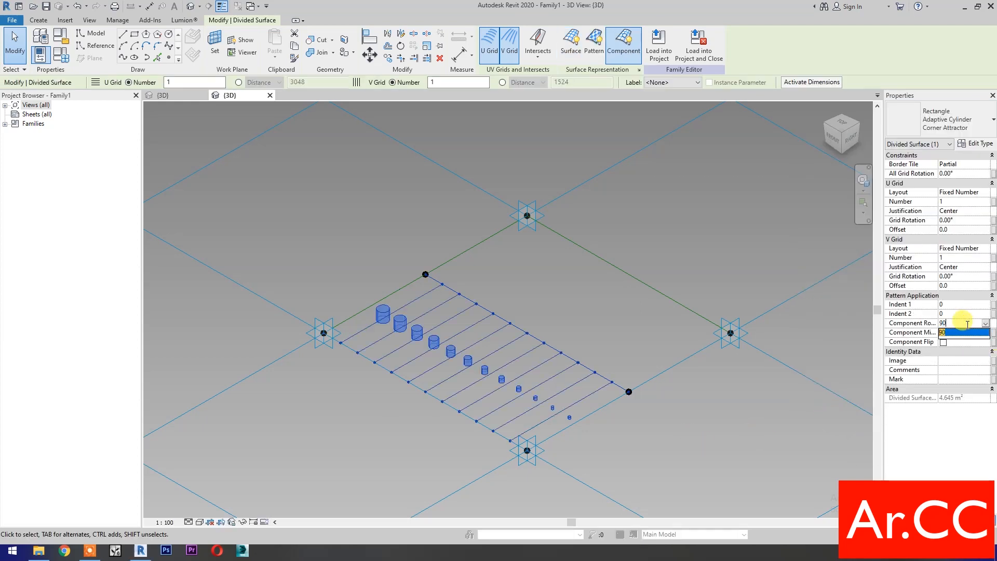
{"action": "left_click", "coordinate": [686, 450]}
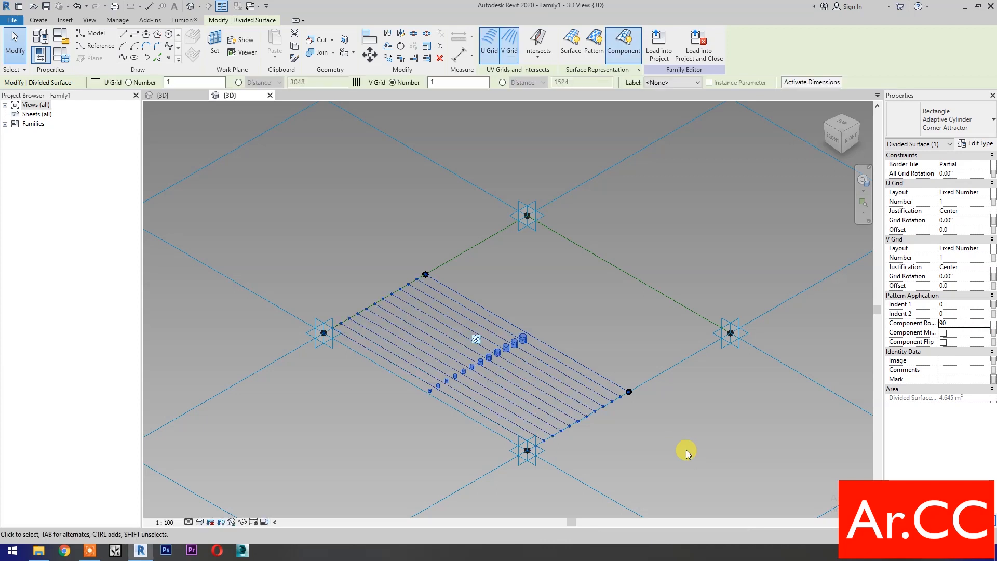
{"action": "left_click", "coordinate": [944, 342]}
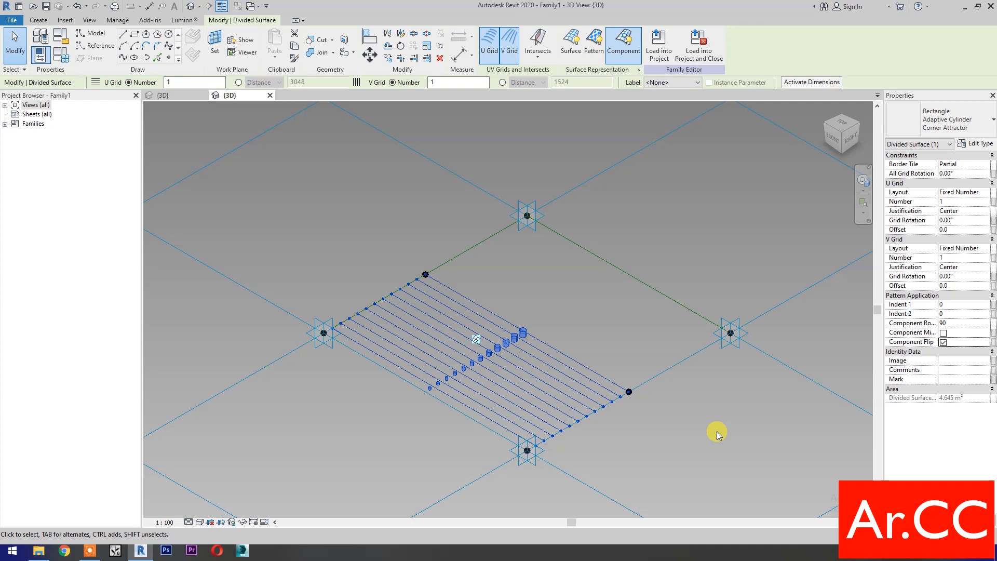
Set the All Grid Rotation of the lower-left divided surface to 180°.
{"action": "left_click", "coordinate": [972, 173]}
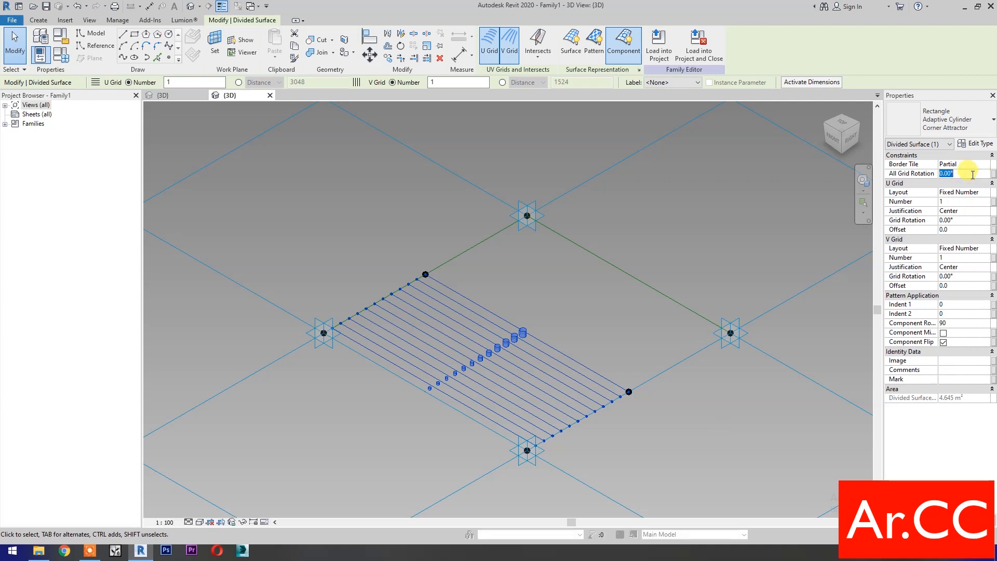
{"action": "key", "text": "Return"}
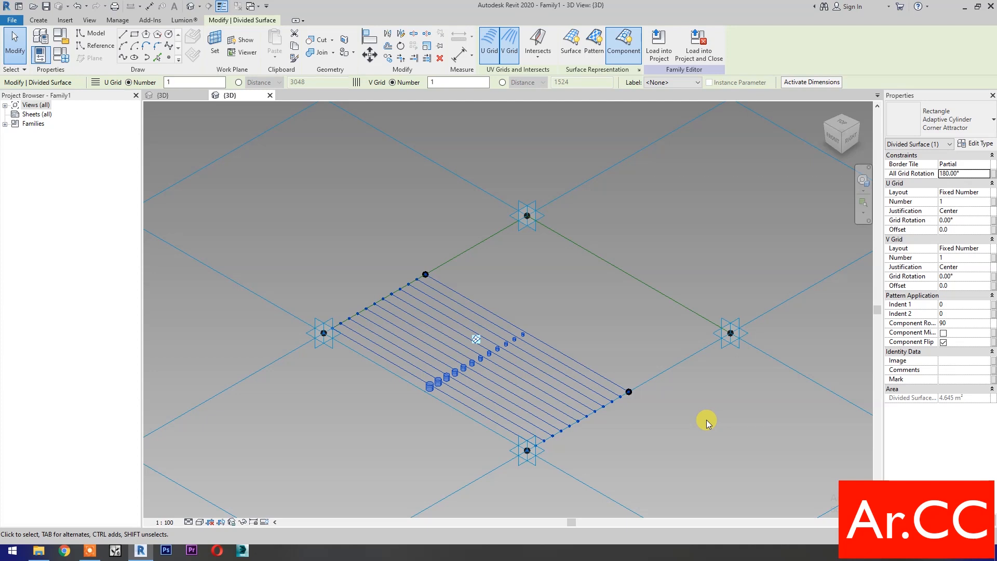
{"action": "left_click", "coordinate": [707, 420]}
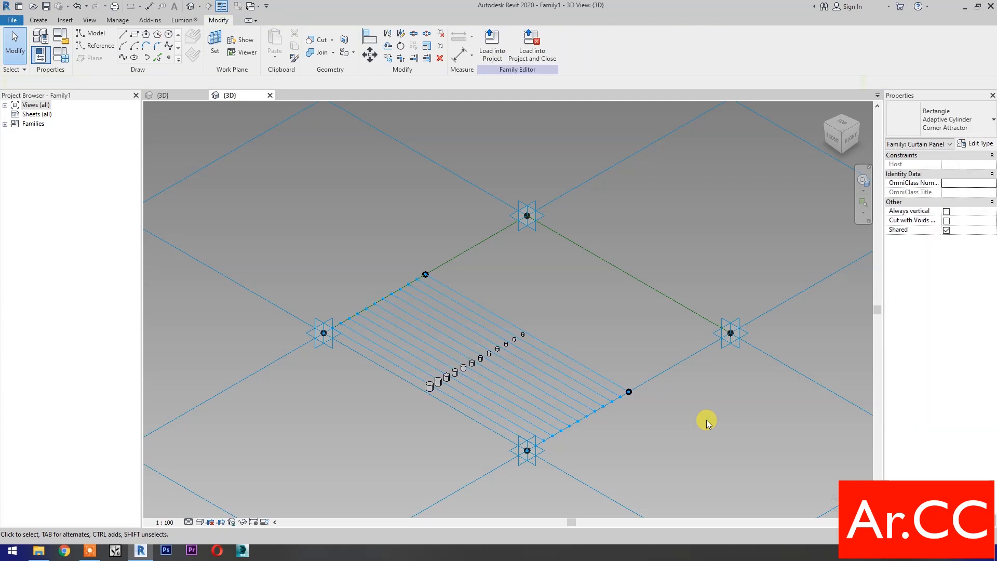
Create a planar surface form from the four reference lines enclosing the upper-right half of the panel.
{"action": "left_click", "coordinate": [663, 373]}
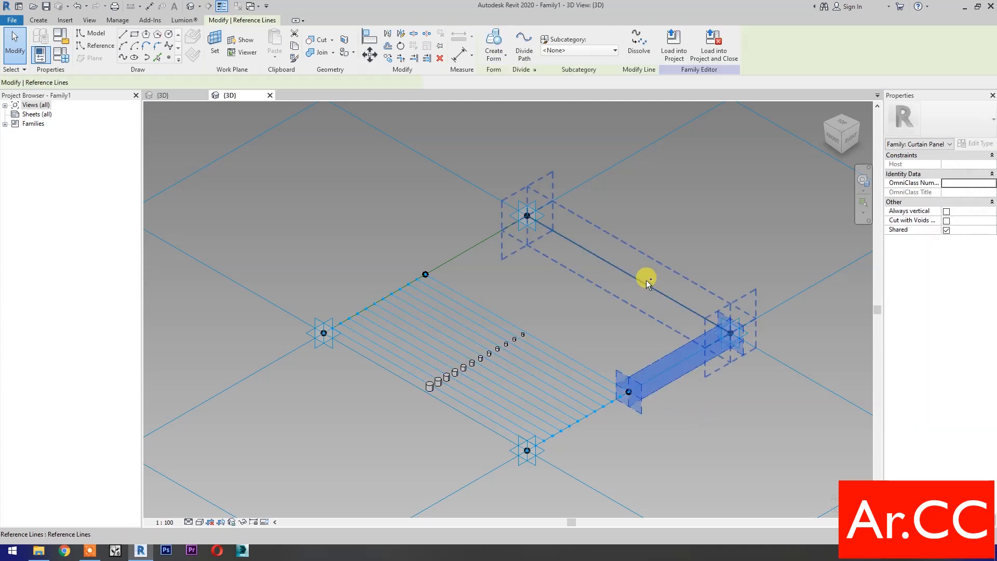
{"action": "left_click", "coordinate": [646, 279], "text": "ctrl"}
{"action": "left_click", "coordinate": [484, 236], "text": "ctrl"}
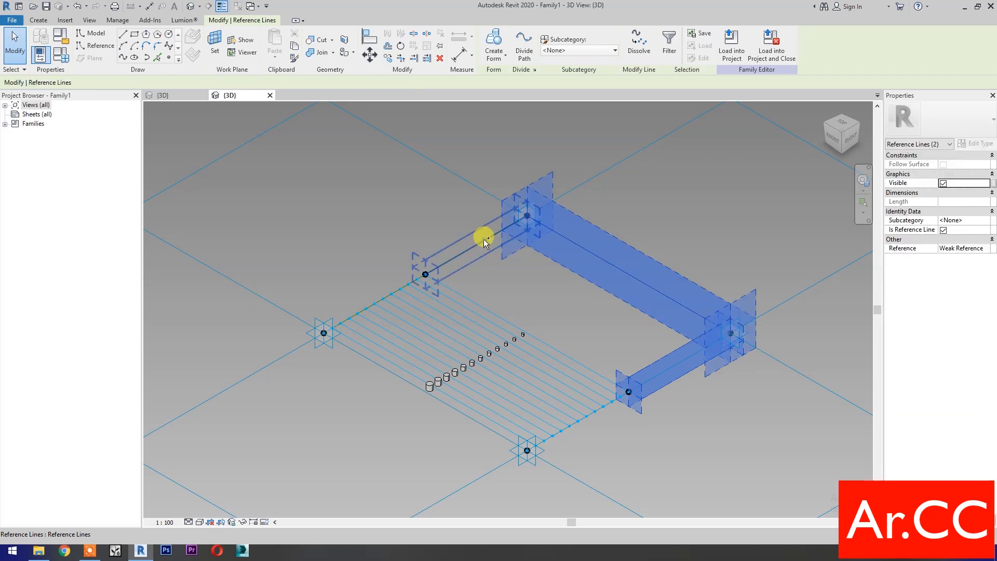
{"action": "left_click", "coordinate": [489, 307], "text": "ctrl"}
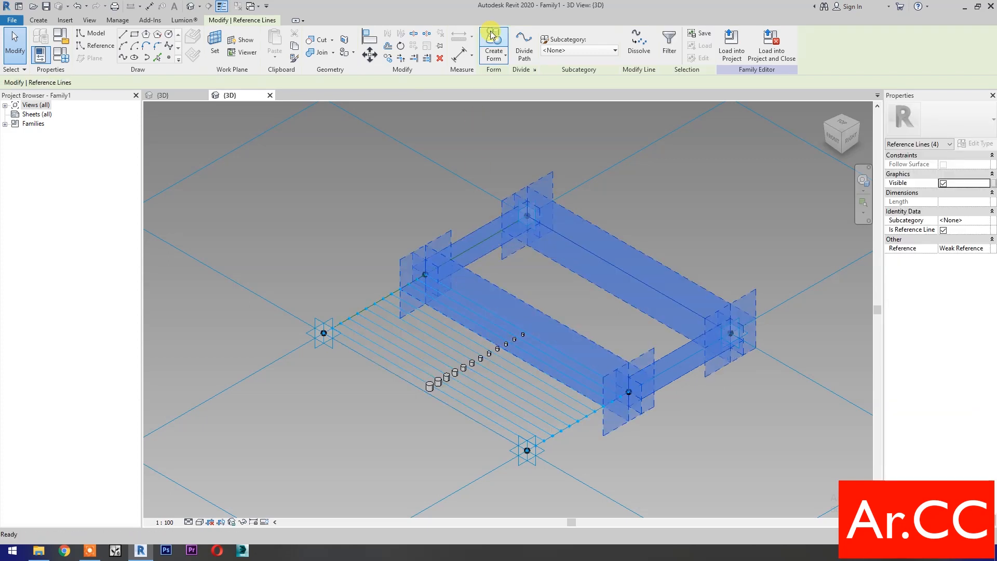
{"action": "left_click", "coordinate": [492, 35]}
{"action": "left_click", "coordinate": [509, 413]}
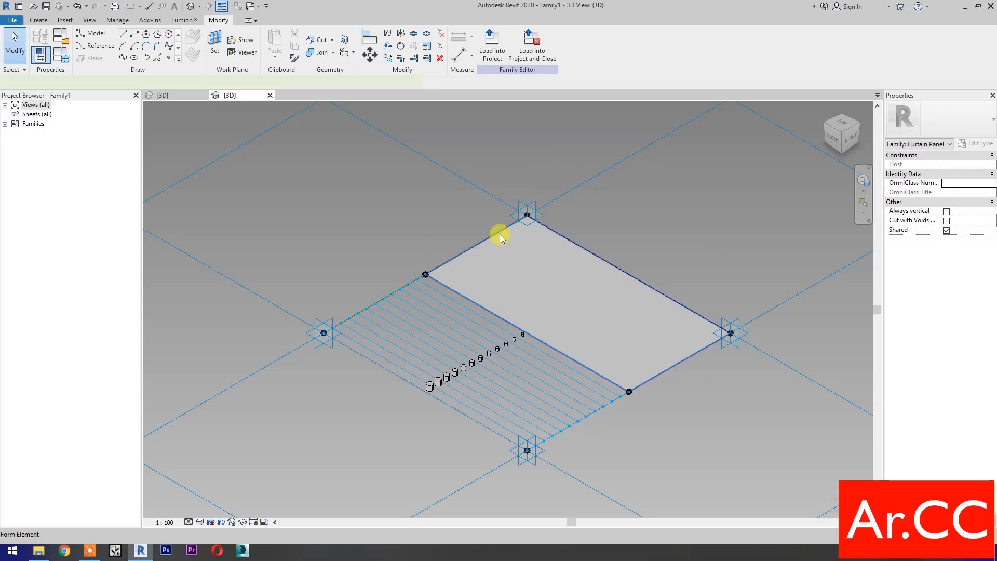
Divide the upper-right surface and set both its U Grid and V Grid numbers to 1.
{"action": "left_click", "coordinate": [499, 235]}
{"action": "left_click", "coordinate": [547, 48]}
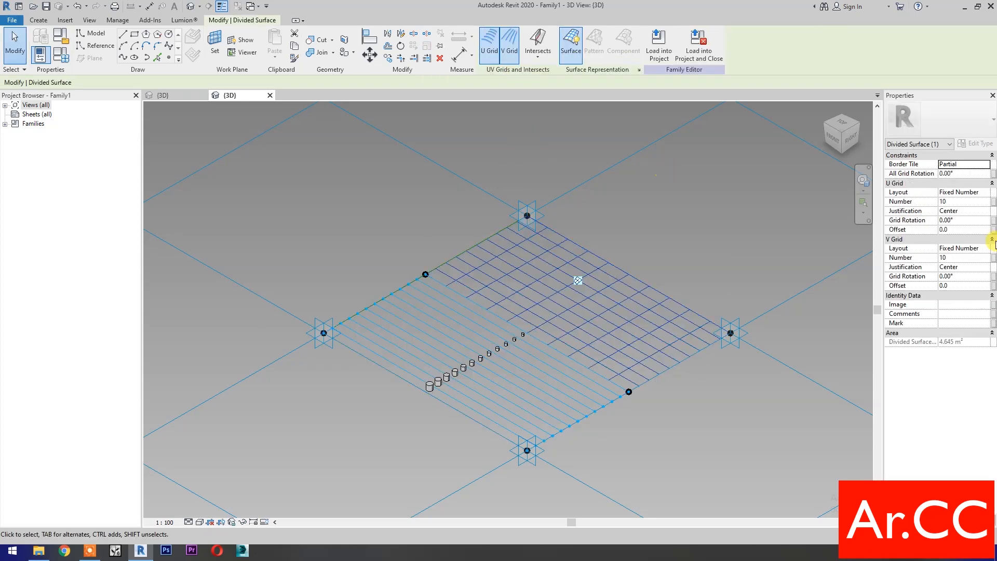
{"action": "left_click", "coordinate": [957, 203]}
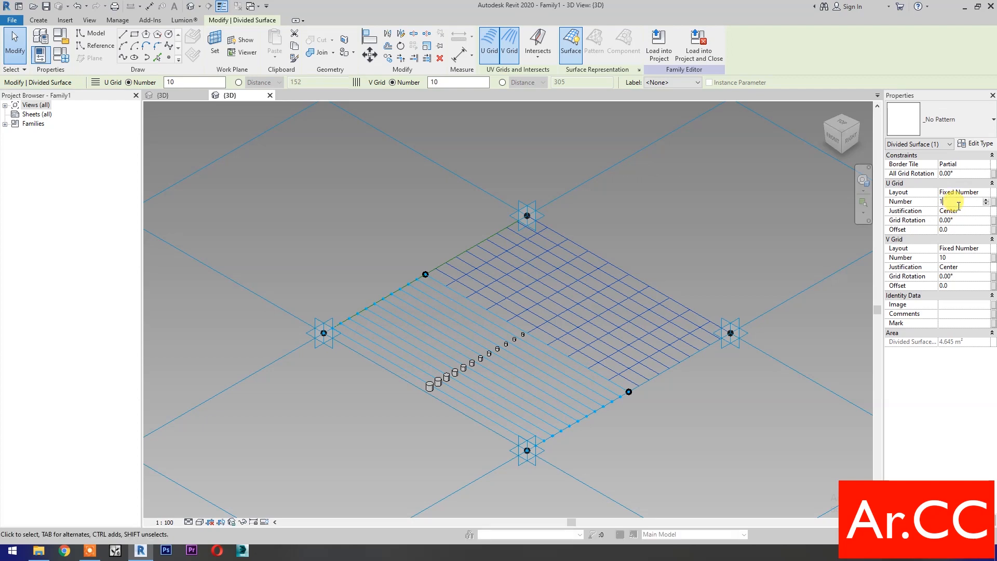
{"action": "left_click", "coordinate": [957, 258]}
{"action": "type", "text": "1"}
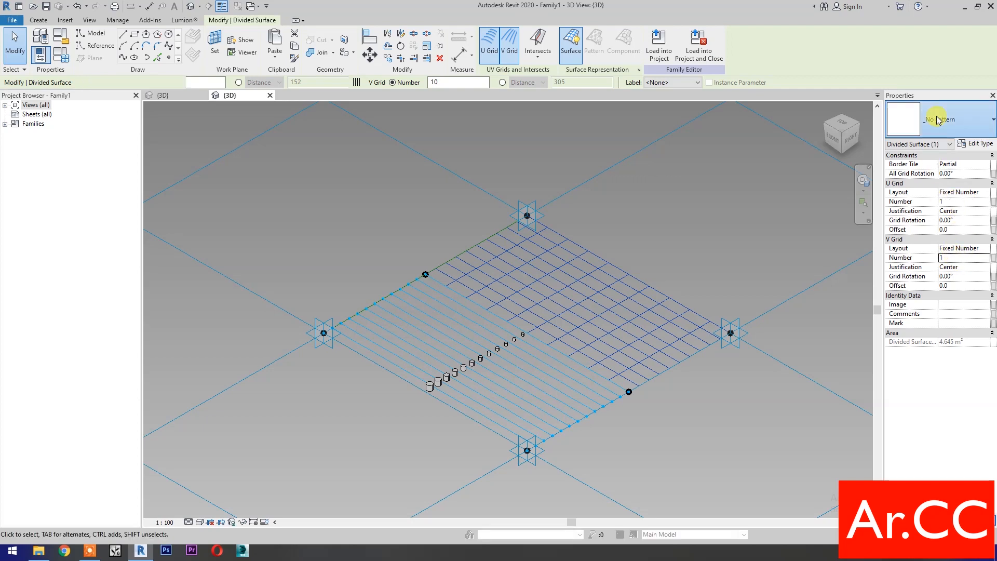
Apply the Adaptive Cylinder Corner Attractor component to the upper-right divided surface and set its All Grid Rotation to 180°.
{"action": "left_click", "coordinate": [938, 115]}
{"action": "left_click", "coordinate": [873, 411]}
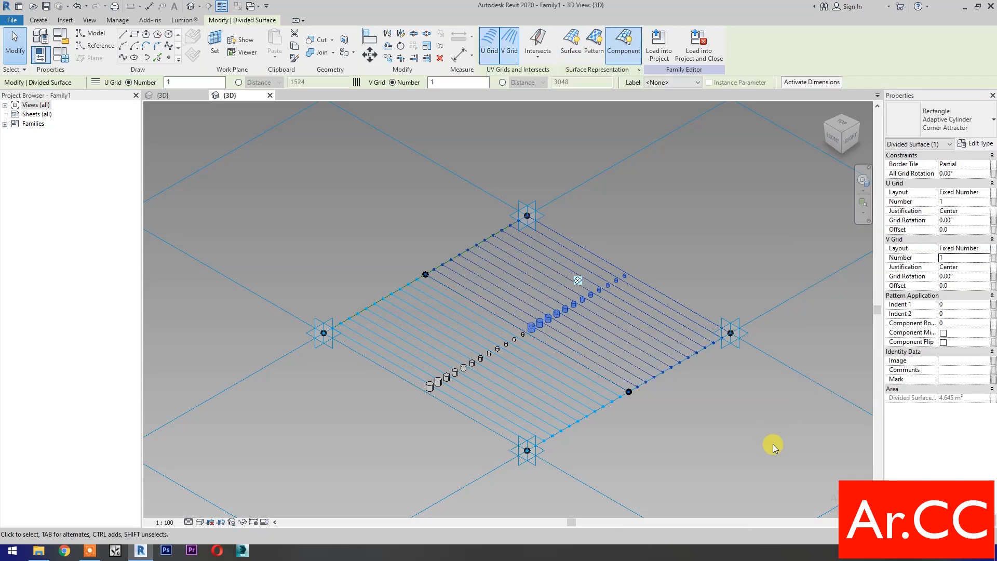
{"action": "left_click", "coordinate": [972, 174]}
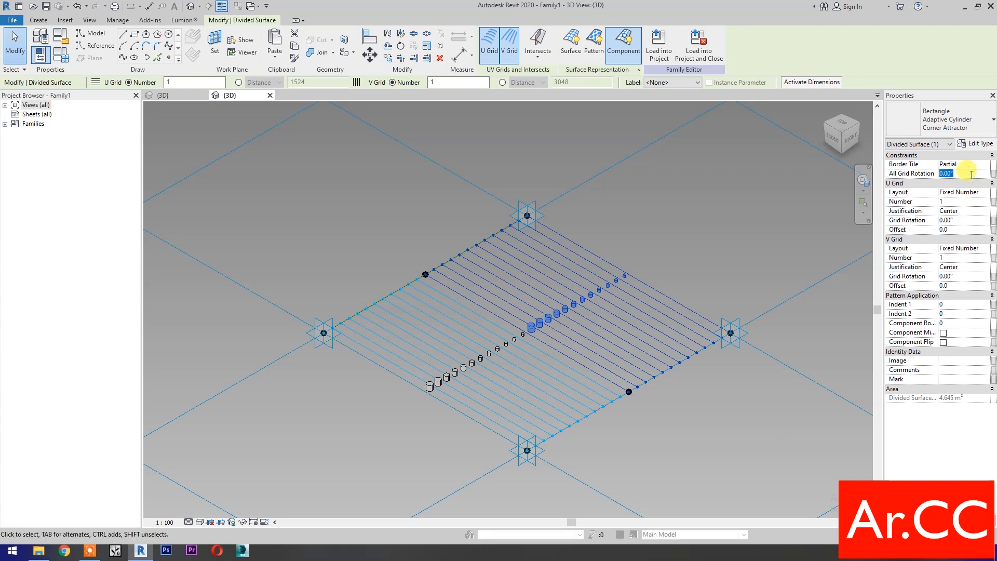
{"action": "type", "text": "180"}
{"action": "key", "text": "Return"}
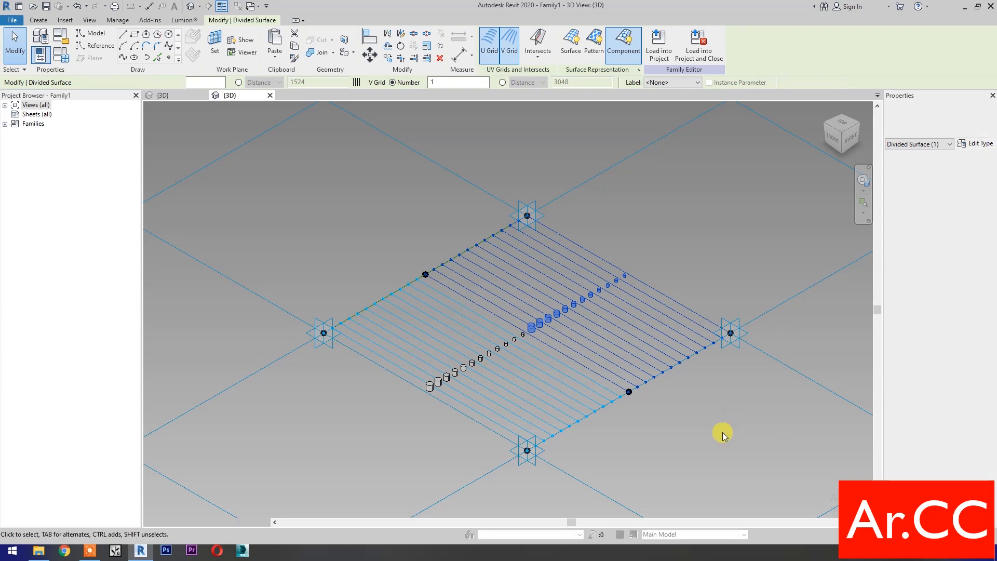
{"action": "left_click", "coordinate": [722, 432]}
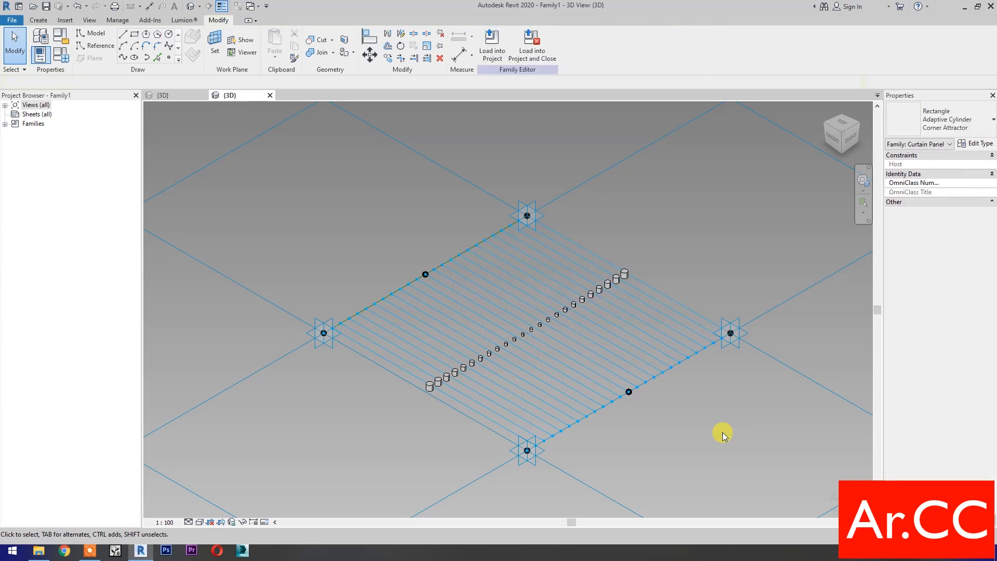
Associate the lower-left nested panel's Cylinder Finish with a new type family parameter named Cylinder Finish.
{"action": "left_click", "coordinate": [514, 390]}
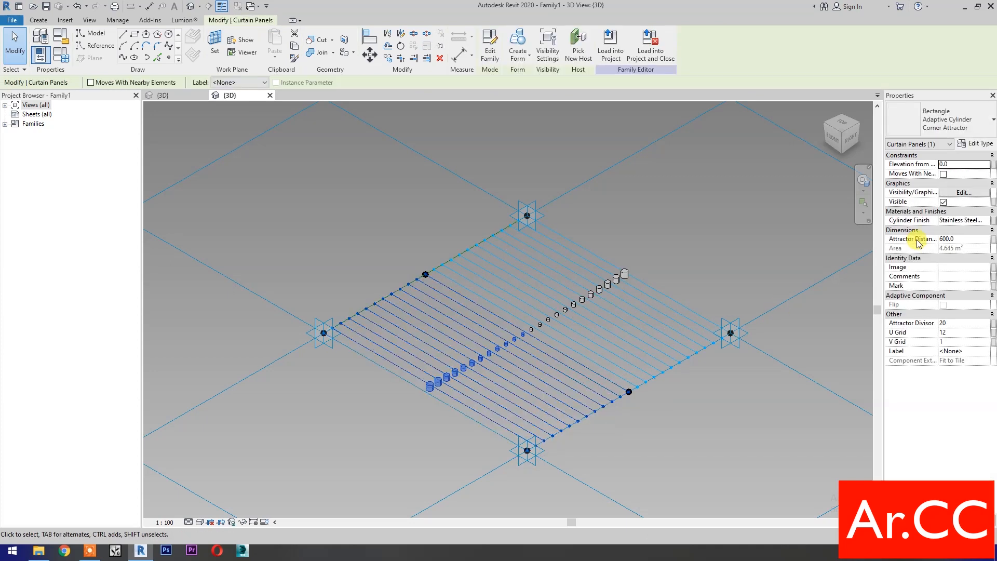
{"action": "left_click", "coordinate": [992, 222]}
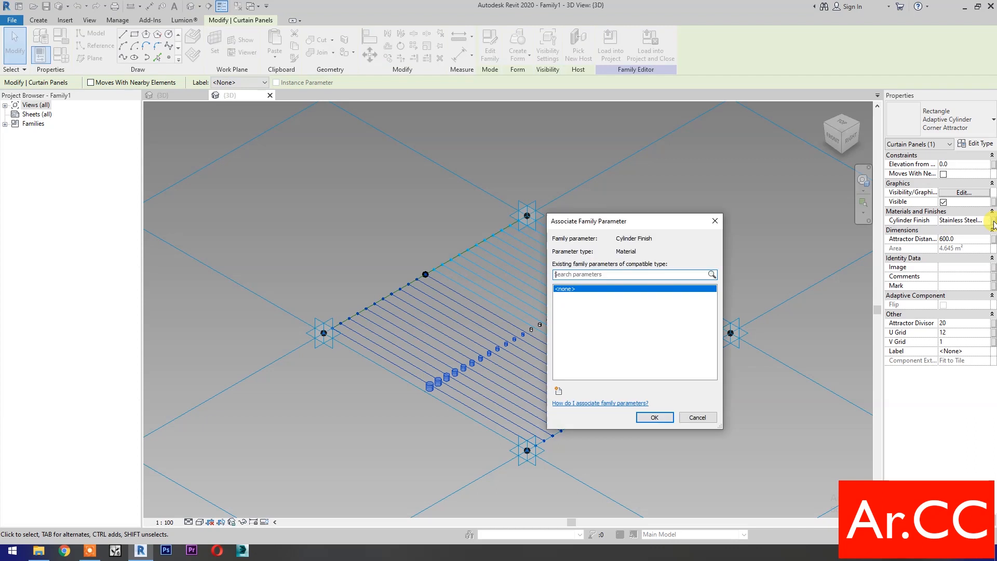
{"action": "left_click", "coordinate": [559, 391]}
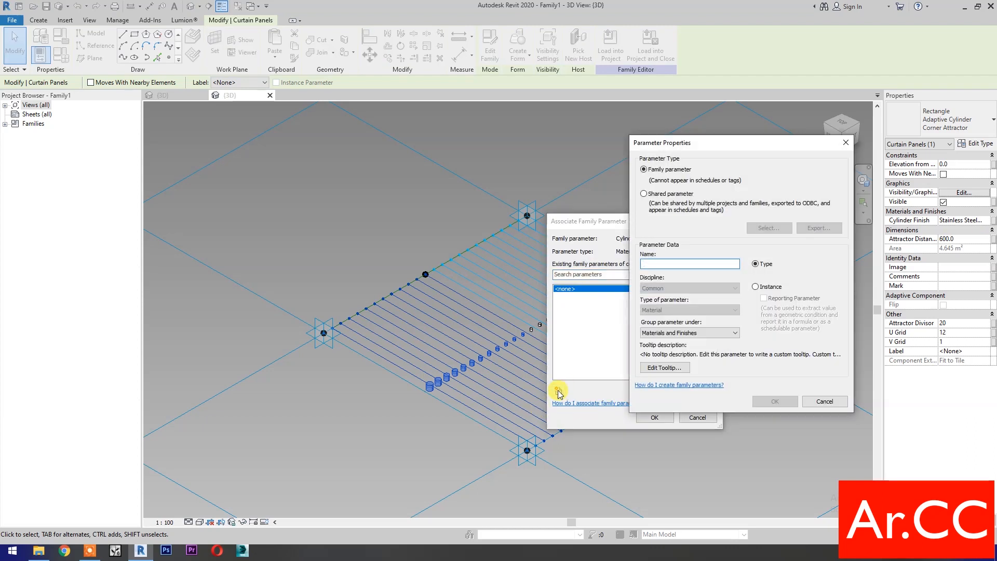
{"action": "type", "text": "Cylinder Finis"}
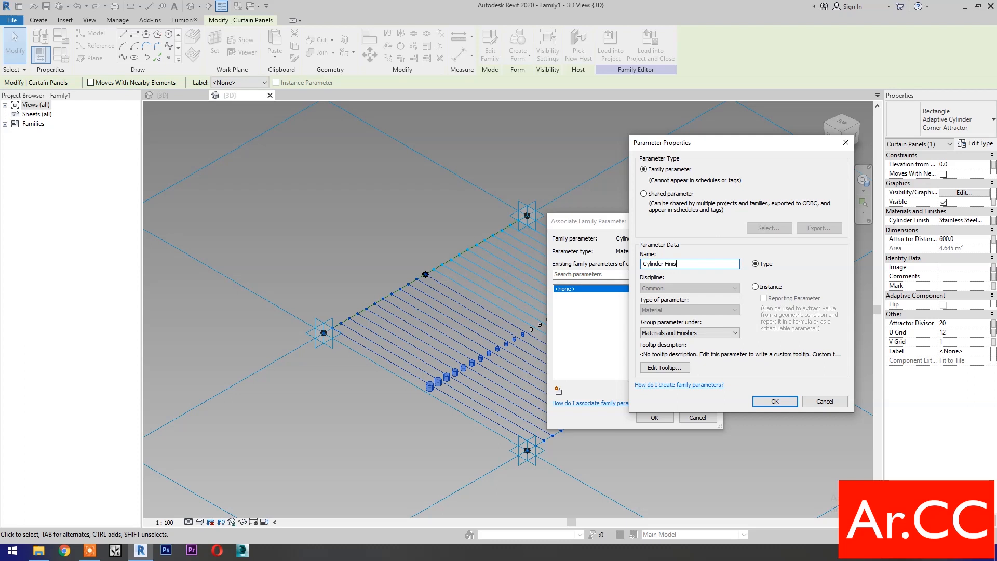
{"action": "left_click", "coordinate": [765, 406]}
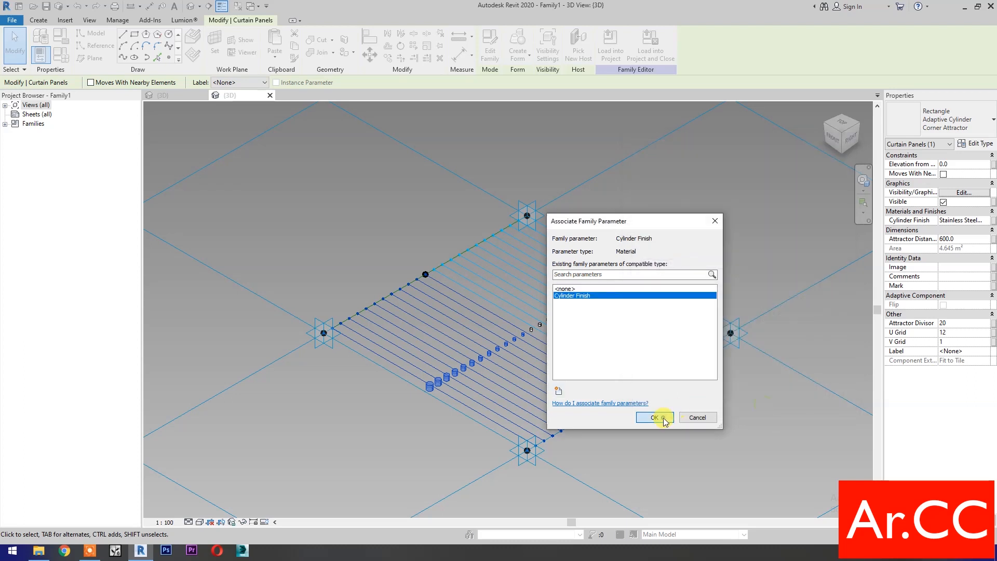
{"action": "left_click", "coordinate": [655, 417]}
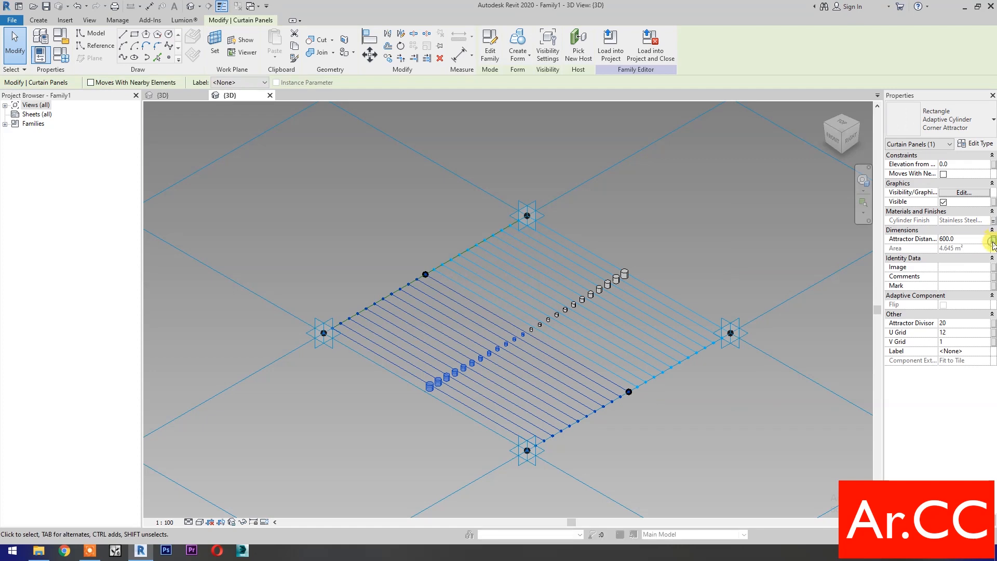
Associate the lower-left nested panel's Attractor Distance with a new type family parameter named Attractor Distance.
{"action": "left_click", "coordinate": [992, 241]}
{"action": "left_click", "coordinate": [557, 390]}
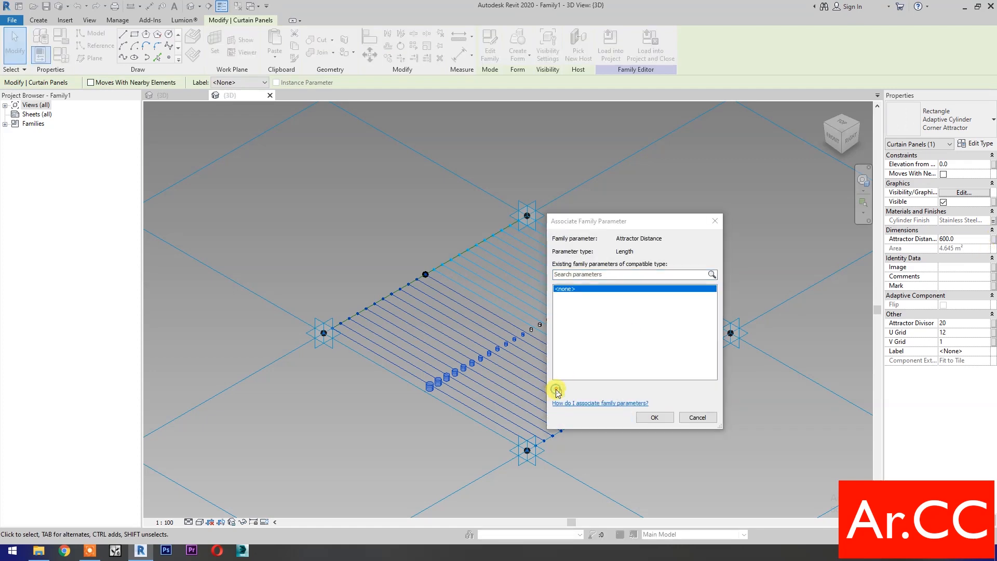
{"action": "type", "text": "Attractor Distance"}
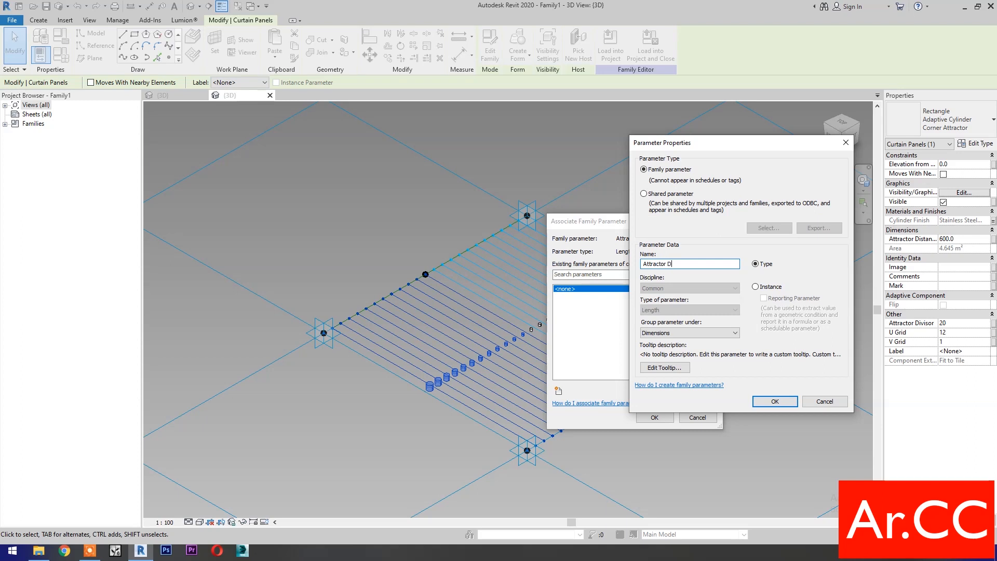
{"action": "left_click", "coordinate": [773, 401]}
{"action": "left_click", "coordinate": [649, 415]}
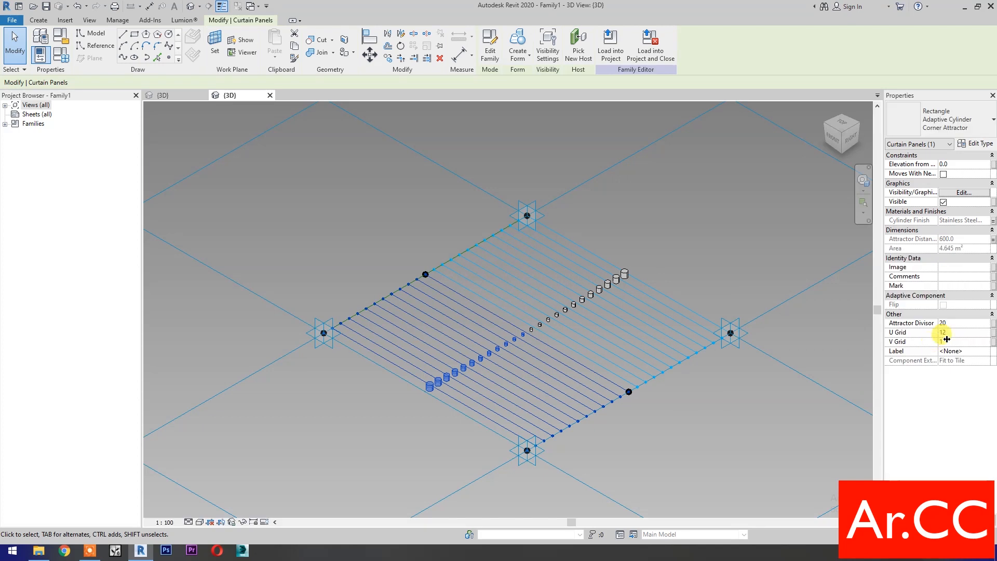
Associate the lower-left nested panel's Attractor Divisor with a new type family parameter named Attractor Divisor.
{"action": "left_click", "coordinate": [993, 323]}
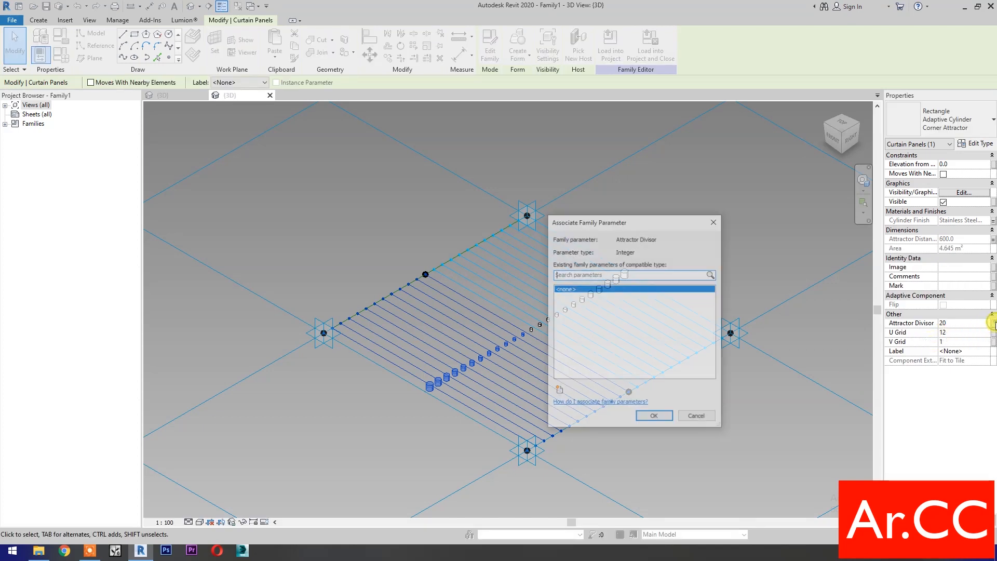
{"action": "left_click", "coordinate": [559, 391]}
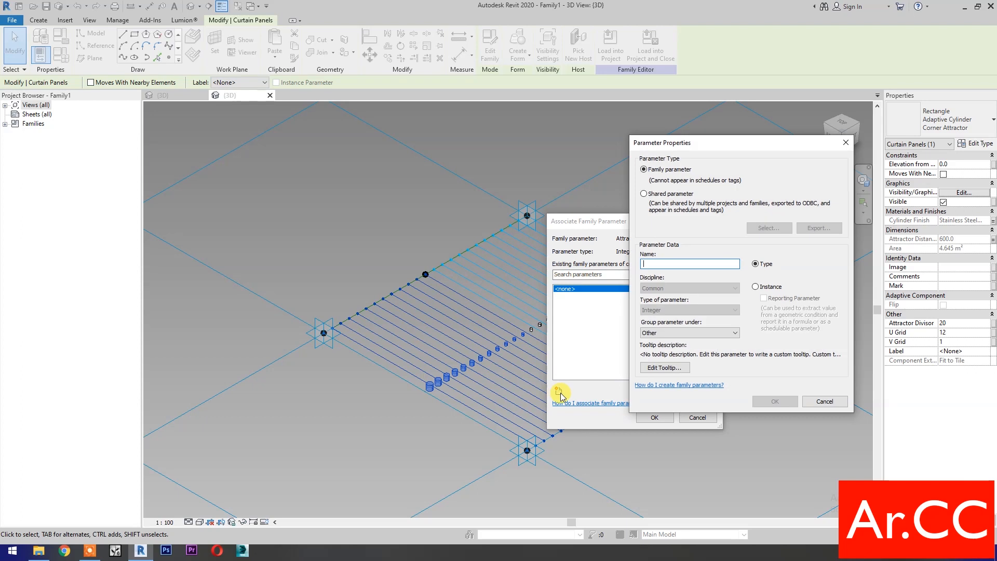
{"action": "type", "text": "Attractor Divisor"}
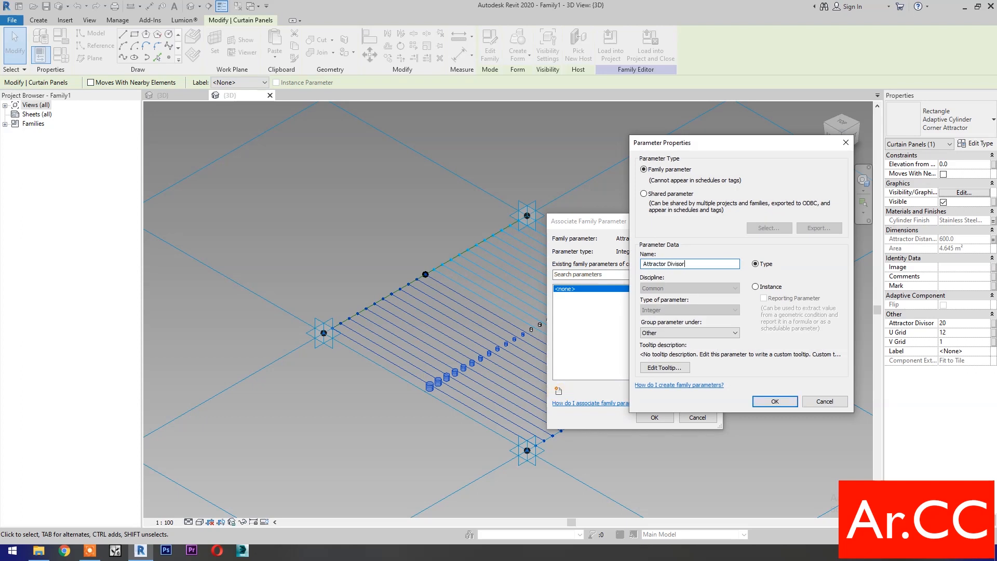
{"action": "left_click", "coordinate": [771, 403]}
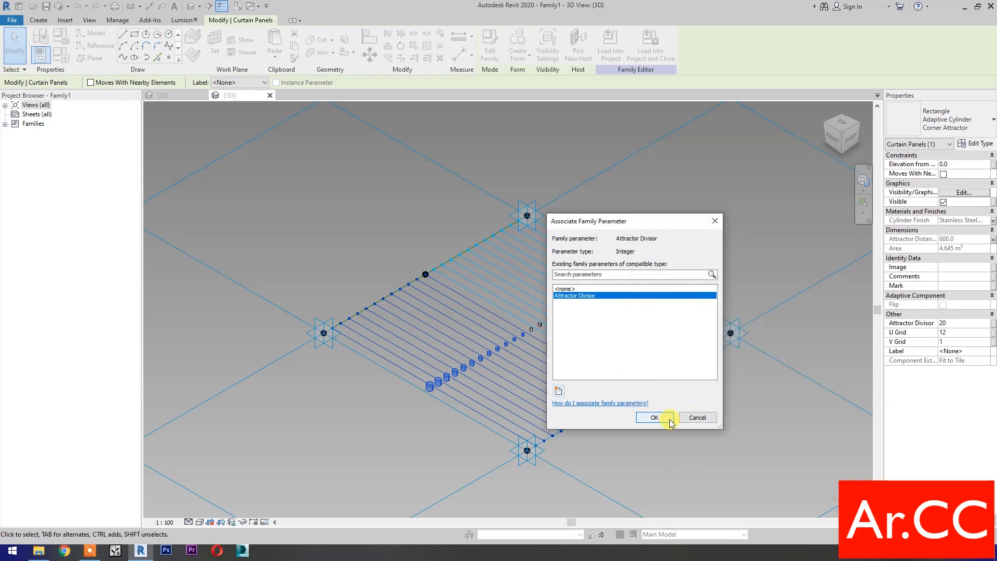
{"action": "left_click", "coordinate": [655, 418]}
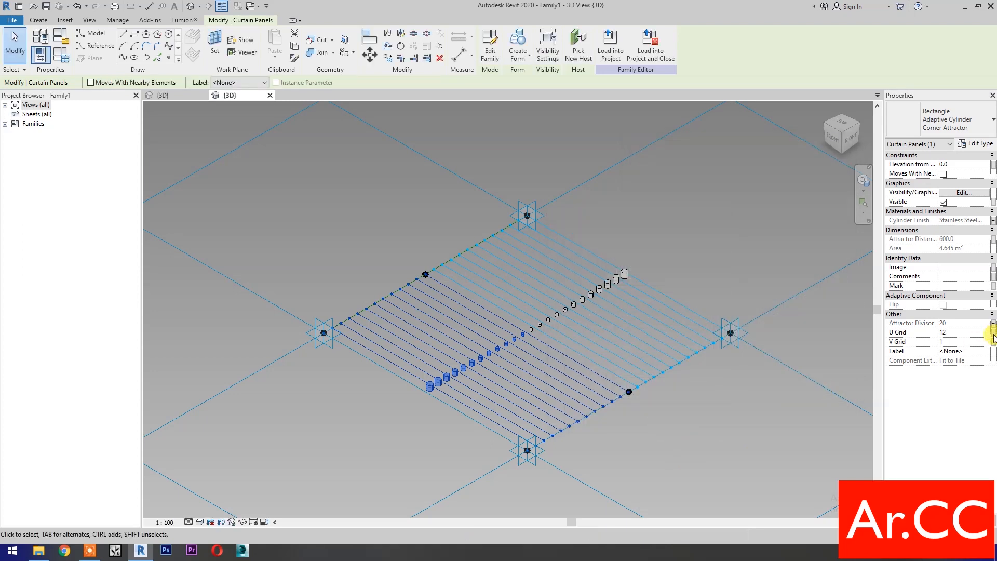
Associate the lower-left nested panel's U Grid with a new type family parameter named U Grid.
{"action": "left_click", "coordinate": [993, 332]}
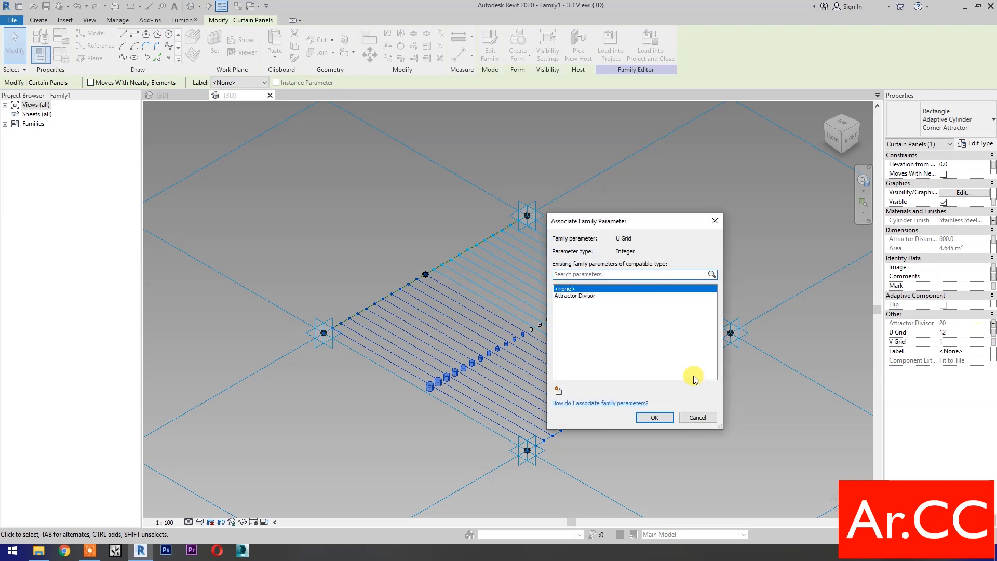
{"action": "left_click", "coordinate": [558, 391]}
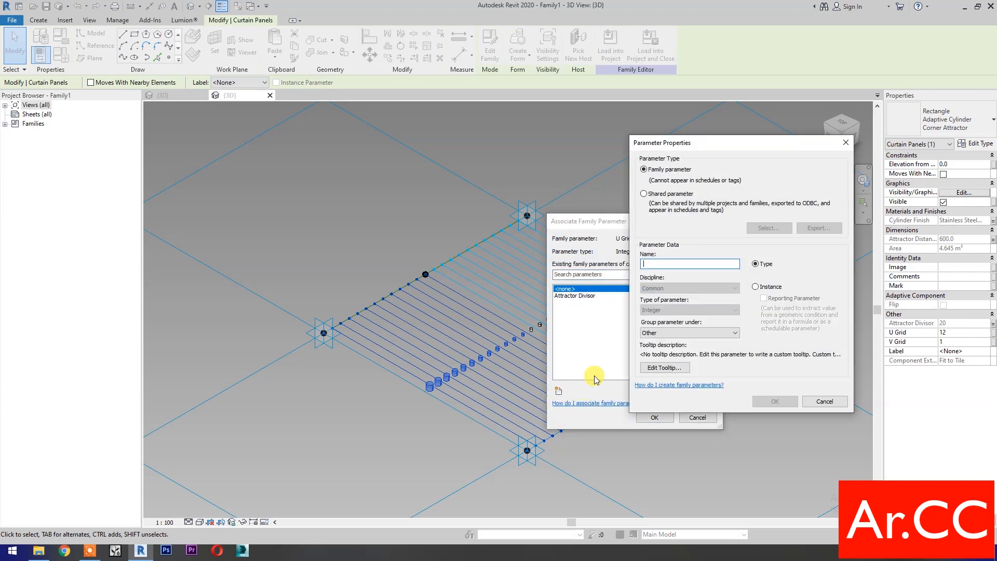
{"action": "type", "text": "U Grid"}
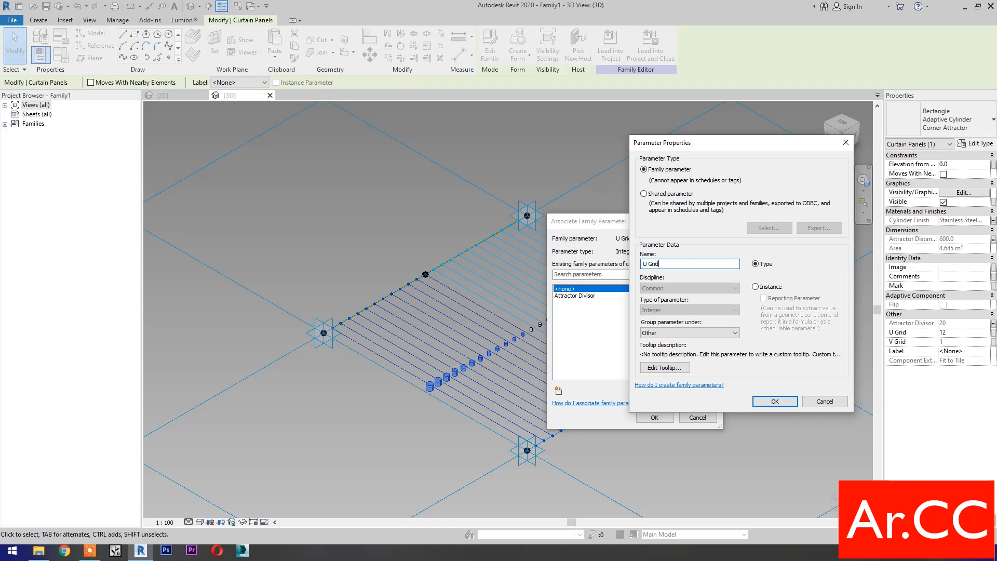
{"action": "left_click", "coordinate": [762, 400]}
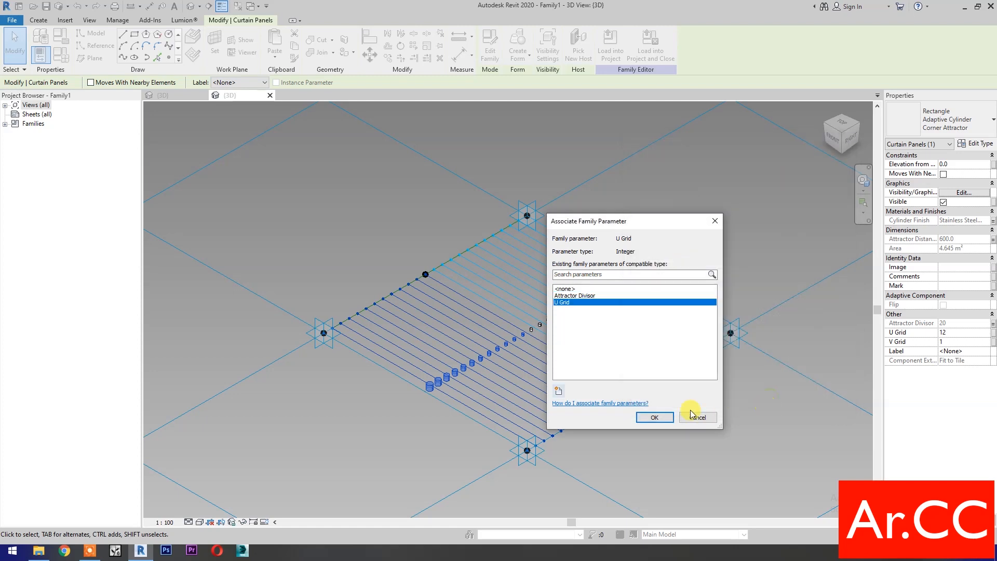
{"action": "left_click", "coordinate": [662, 417]}
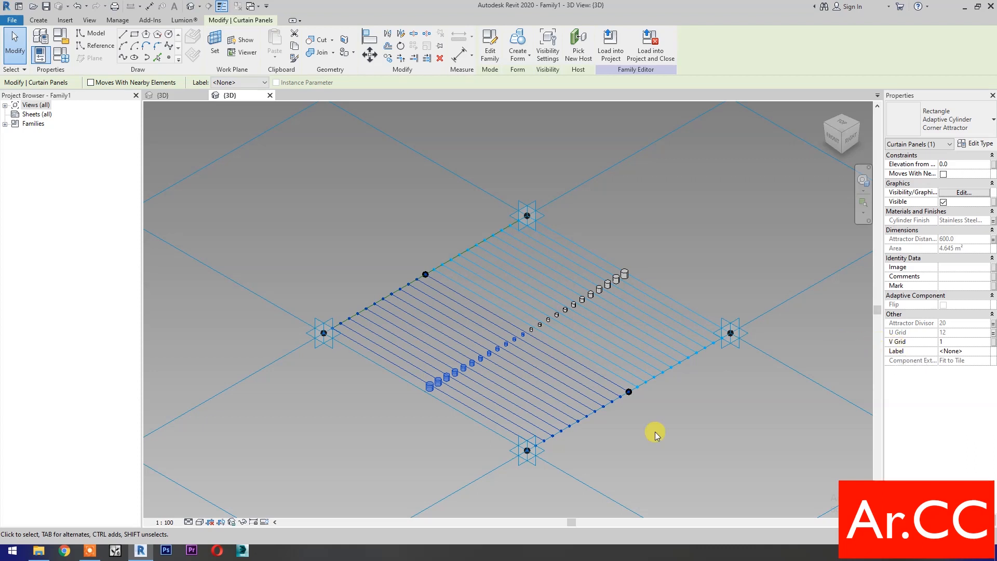
Associate the upper-right nested panel's Cylinder Finish with the existing Cylinder Finish family parameter.
{"action": "left_click", "coordinate": [618, 326]}
{"action": "left_click", "coordinate": [993, 223]}
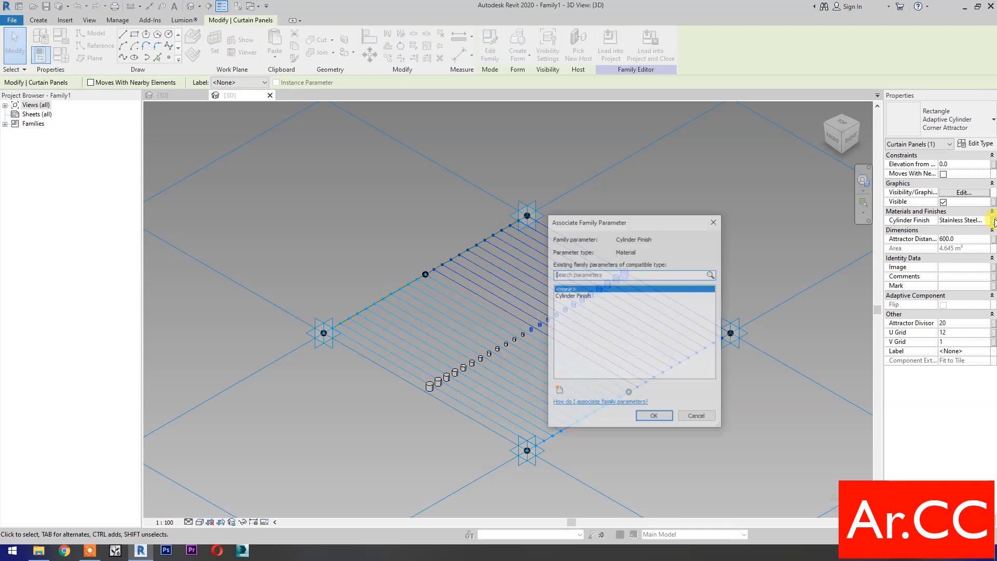
{"action": "left_click", "coordinate": [585, 301]}
{"action": "left_click", "coordinate": [652, 414]}
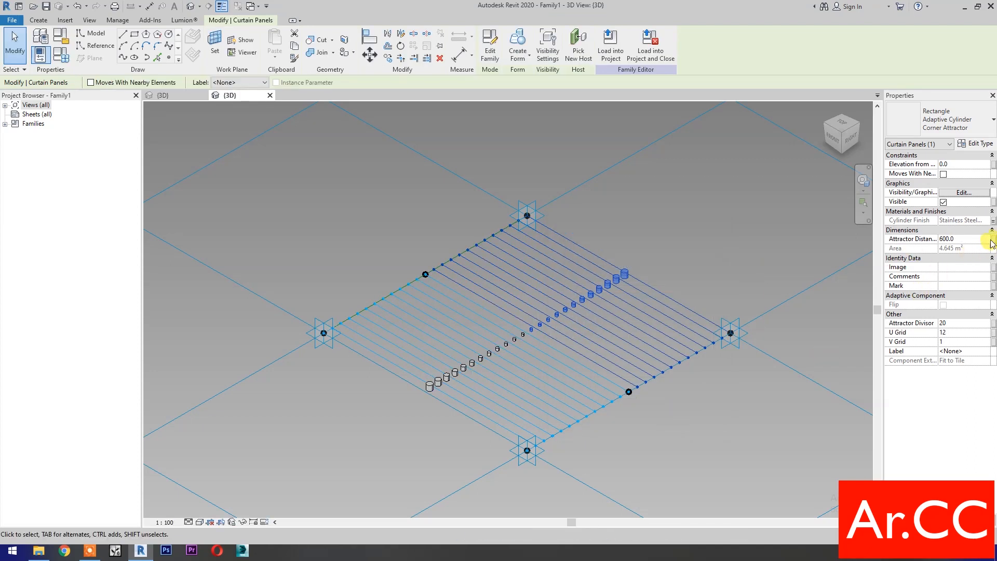
Associate the upper-right nested panel's Attractor Distance and Attractor Divisor with the existing family parameters of the same names.
{"action": "left_click", "coordinate": [993, 239]}
{"action": "left_click", "coordinate": [581, 295]}
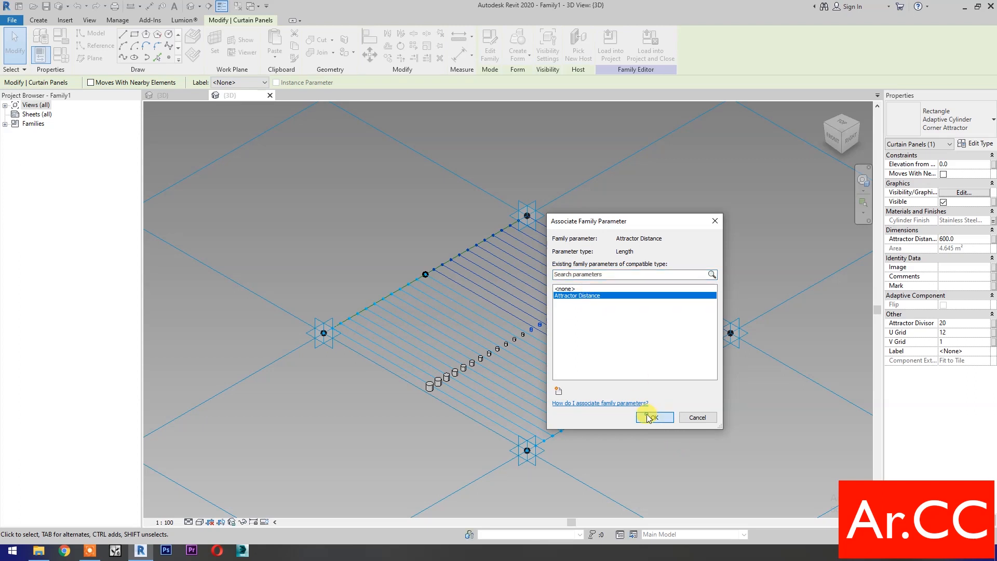
{"action": "left_click", "coordinate": [653, 417]}
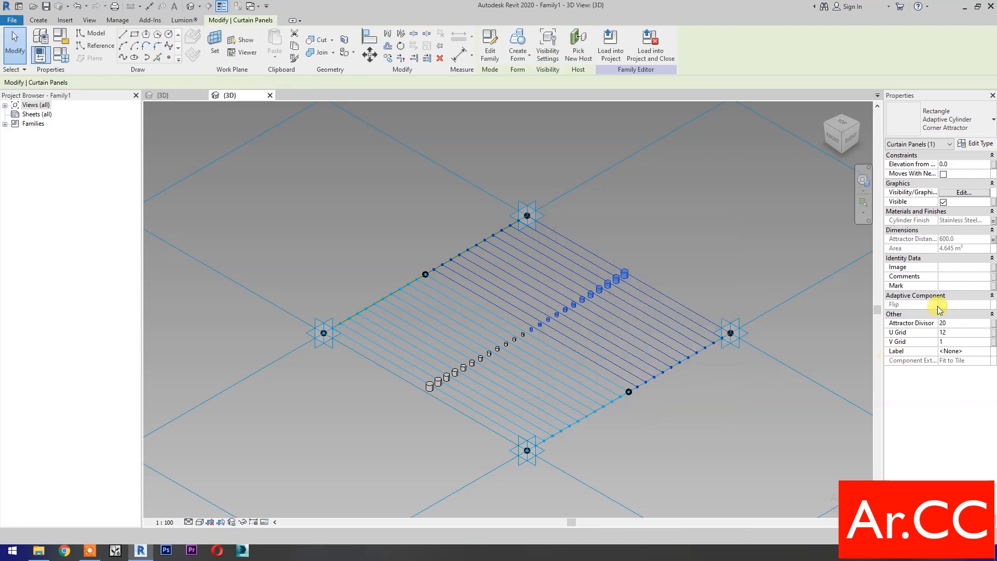
{"action": "left_click", "coordinate": [993, 325]}
{"action": "left_click", "coordinate": [582, 294]}
{"action": "left_click", "coordinate": [645, 416]}
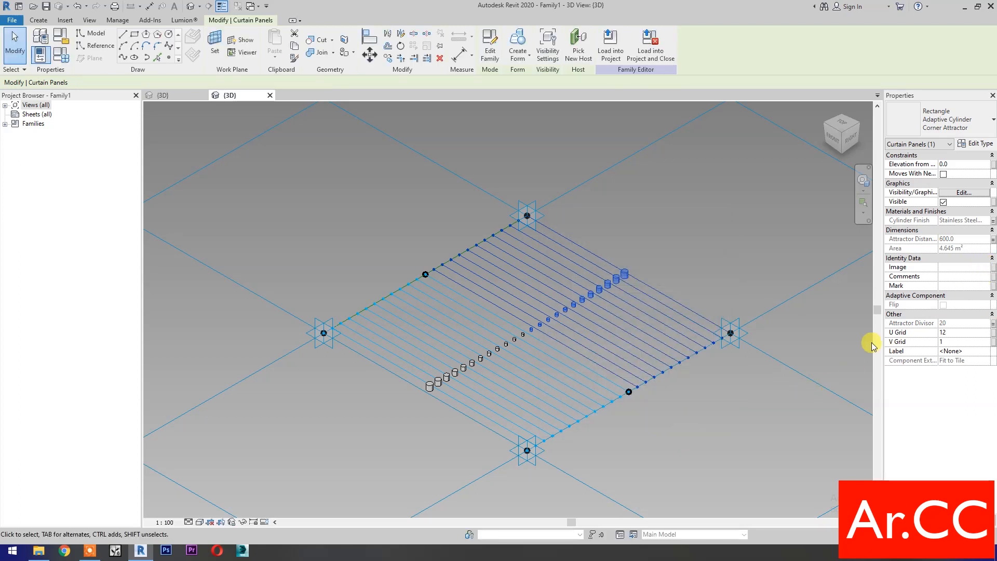
Associate the upper-right nested panel's U Grid with the existing U Grid family parameter and deselect the panel.
{"action": "left_click", "coordinate": [994, 333]}
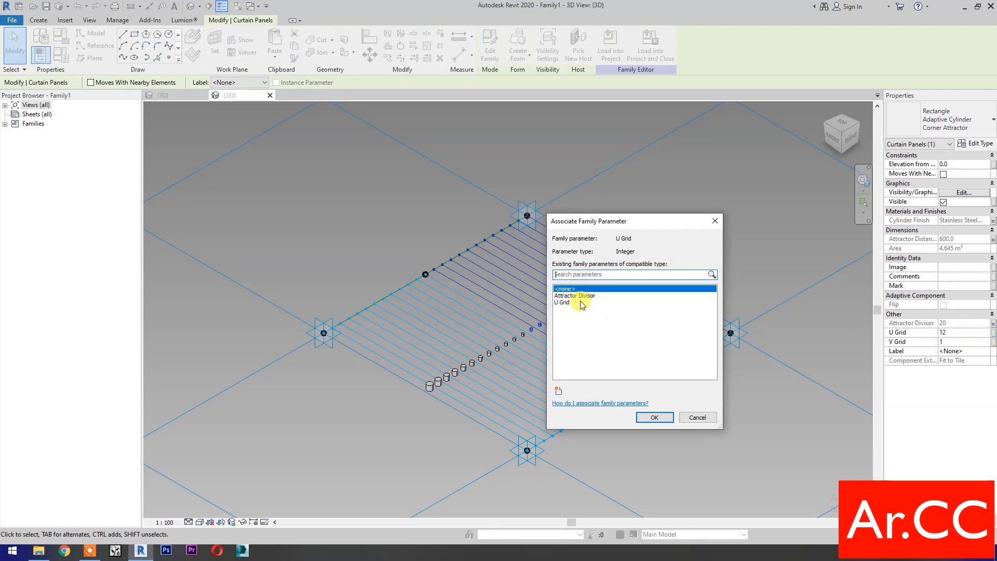
{"action": "left_click", "coordinate": [562, 303]}
{"action": "left_click", "coordinate": [658, 421]}
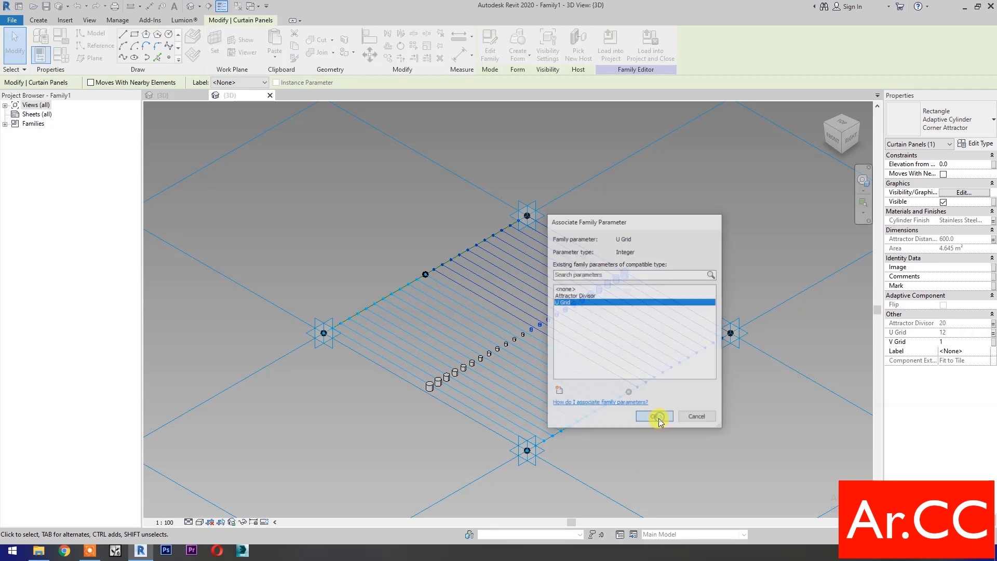
{"action": "left_click", "coordinate": [665, 445]}
In the family types, set U Grid to 15 and Attractor Divisor to 25, applying each value.
{"action": "middle_click_drag", "start_coordinate": [634, 453], "coordinate": [779, 446]}
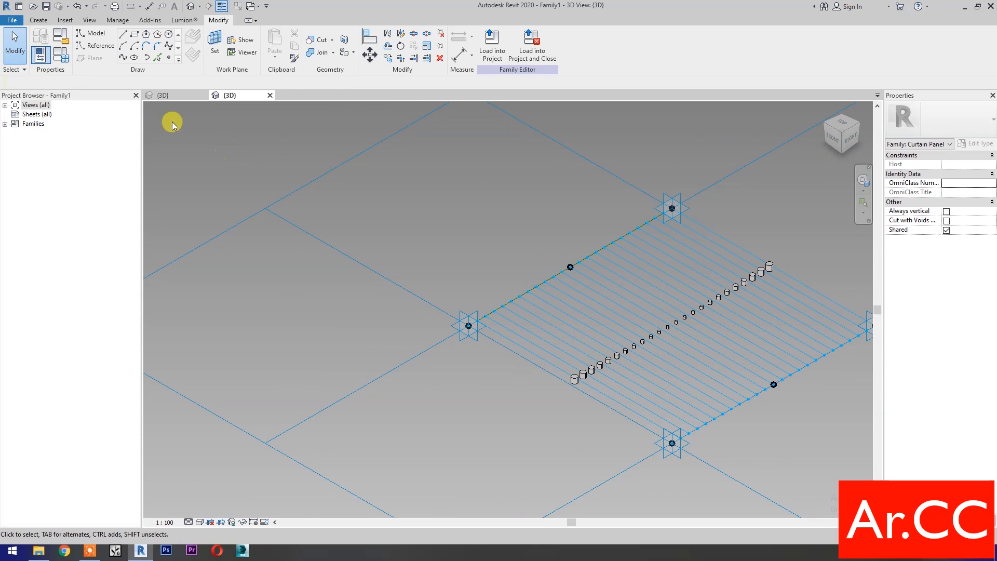
{"action": "left_click", "coordinate": [63, 56]}
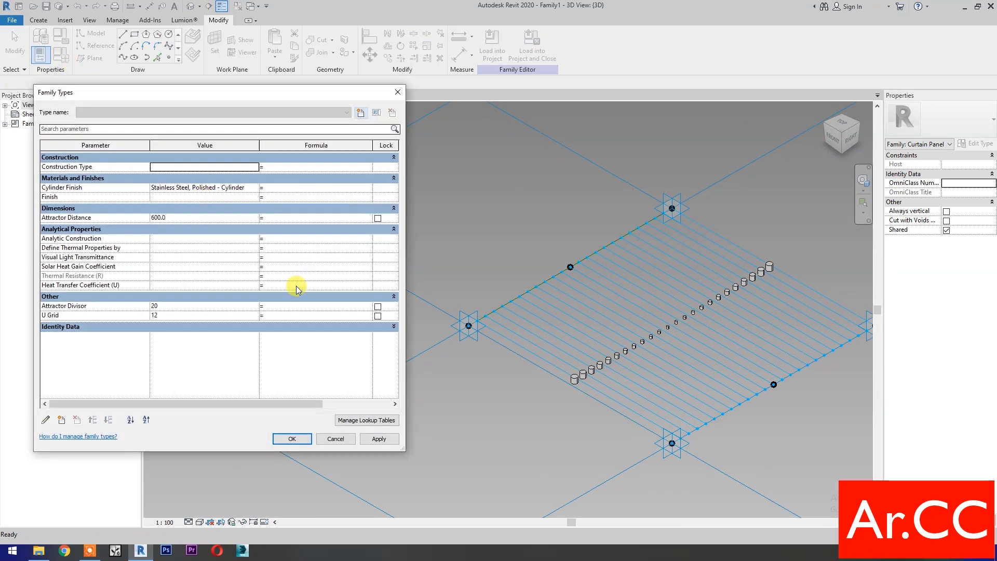
{"action": "left_click", "coordinate": [189, 314]}
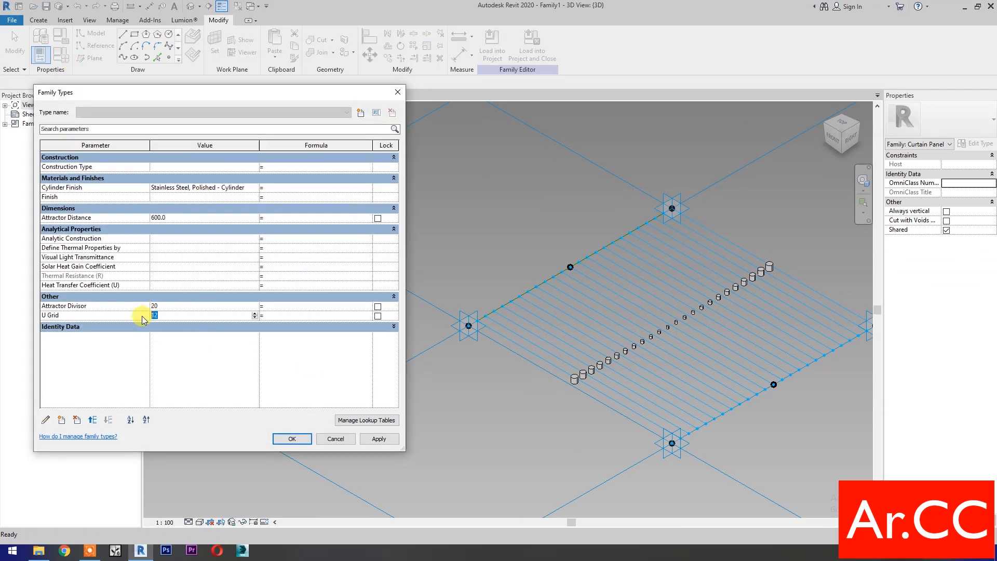
{"action": "left_click", "coordinate": [378, 440]}
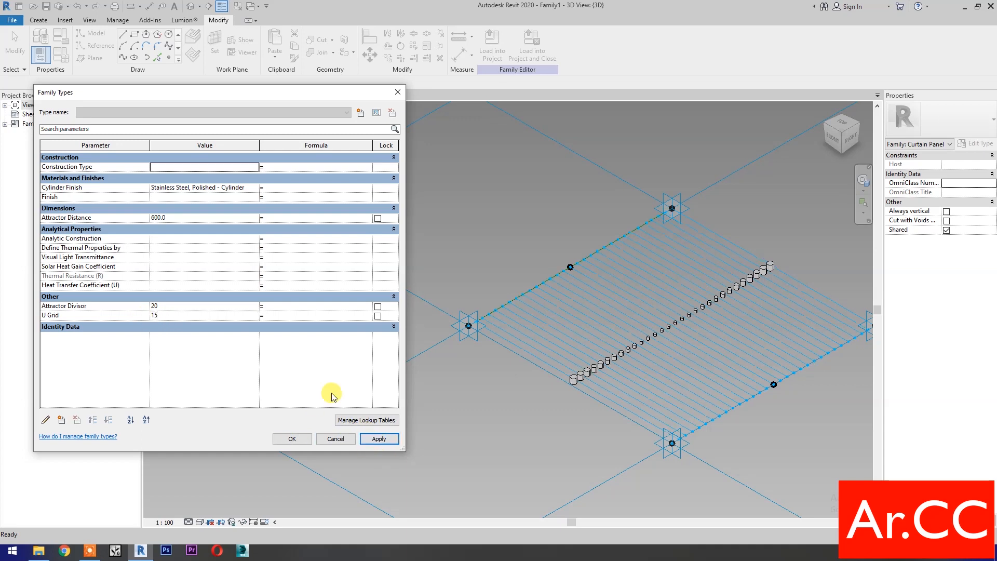
{"action": "left_click", "coordinate": [199, 309]}
{"action": "type", "text": "25"}
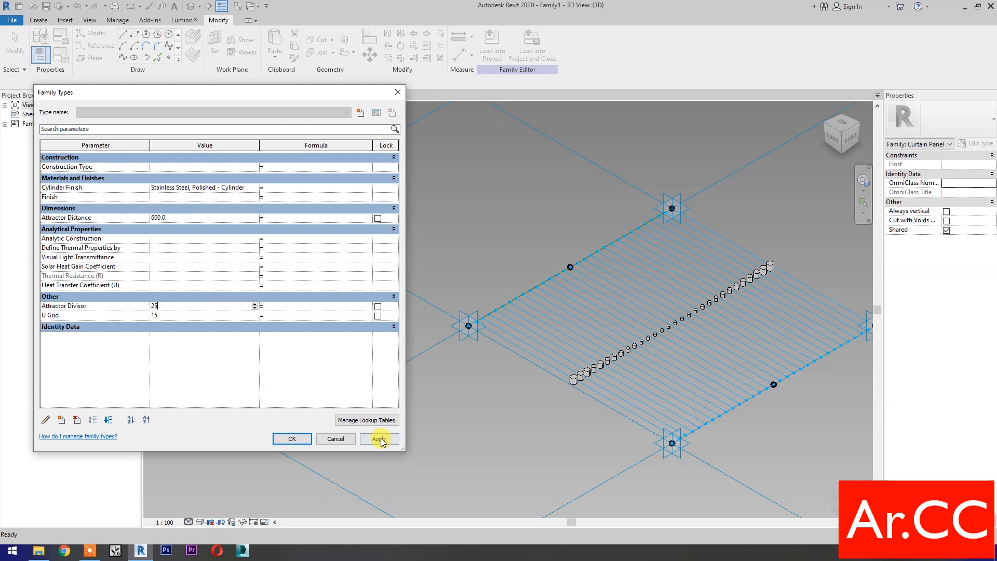
{"action": "left_click", "coordinate": [379, 440]}
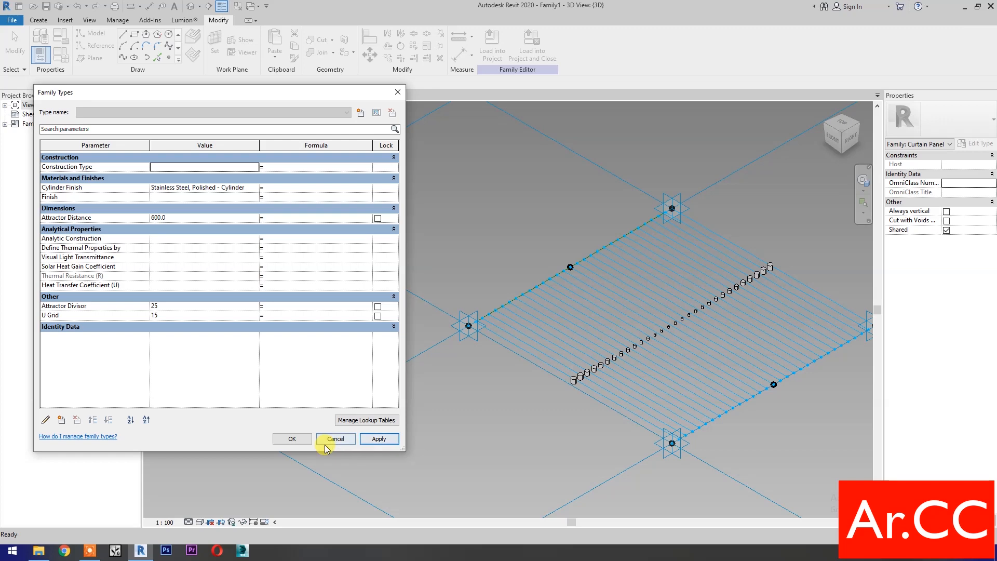
{"action": "left_click", "coordinate": [292, 440]}
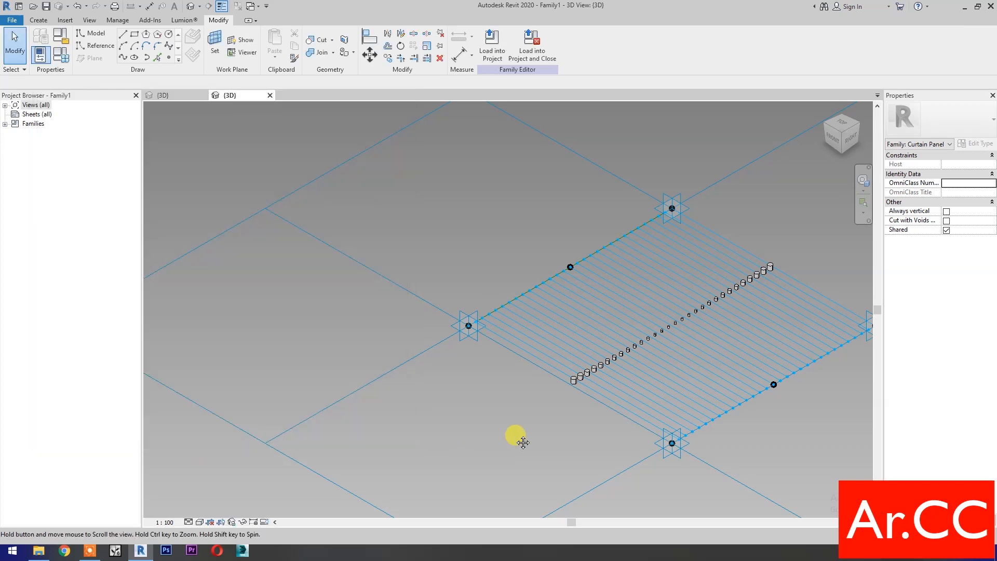
Turn off the family's Shared option and save the family on the Desktop as Adaptive Cylinder Line Attractor.
{"action": "left_click", "coordinate": [945, 230]}
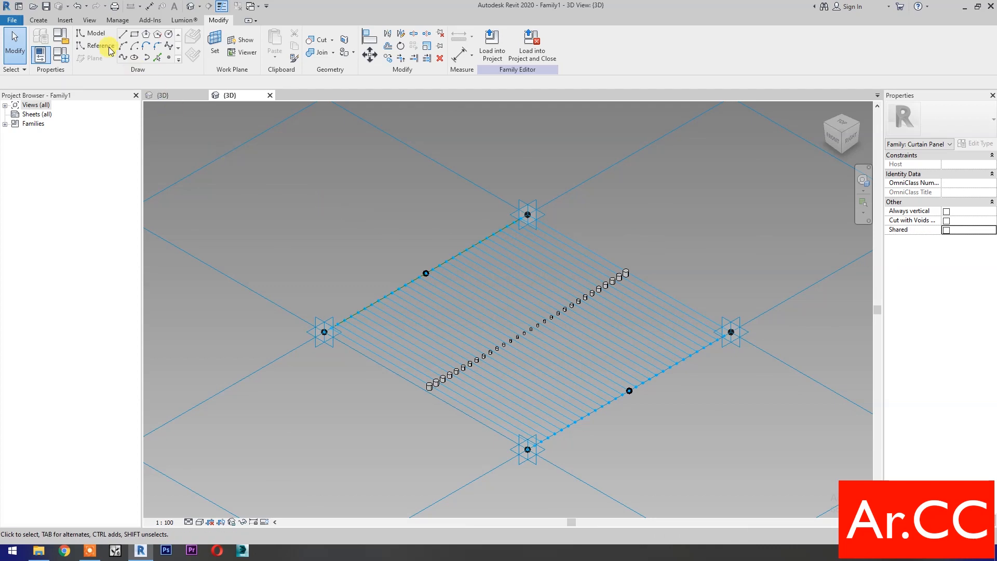
{"action": "left_click", "coordinate": [45, 6]}
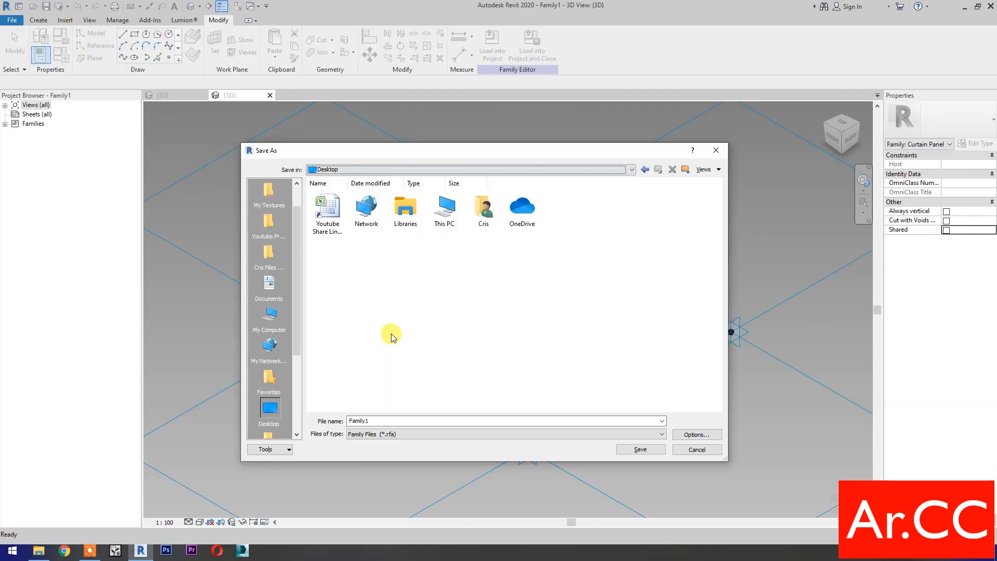
{"action": "double_click", "coordinate": [385, 421]}
{"action": "type", "text": "Adaptive Cylinder Lin"}
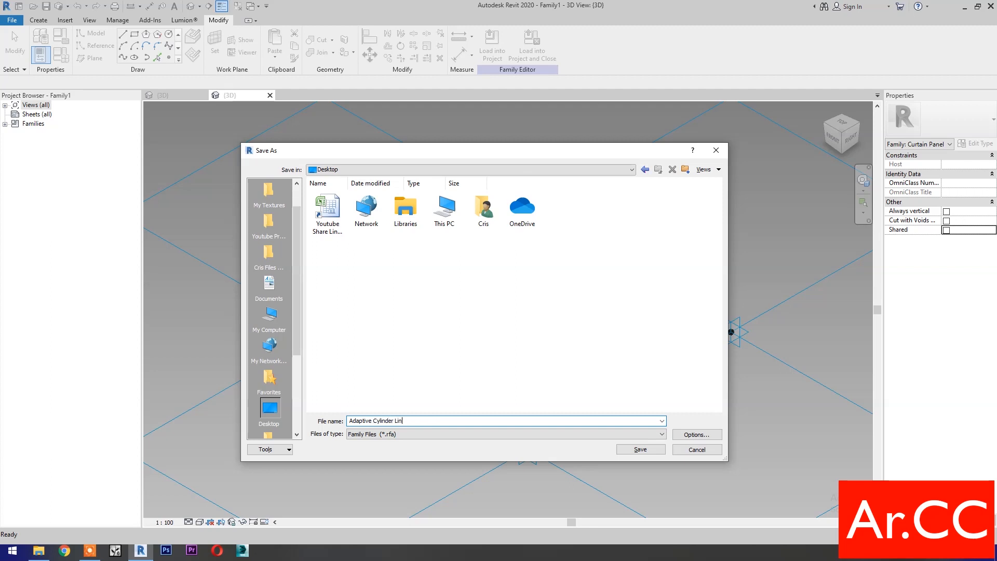
{"action": "type", "text": "e Attractor"}
{"action": "left_click", "coordinate": [640, 449]}
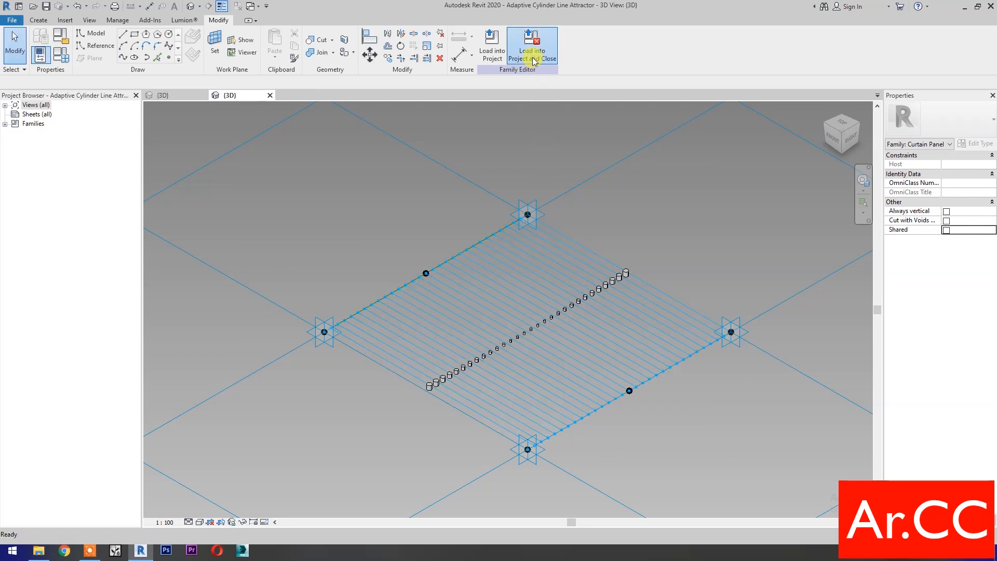
Load the family into the 125DesignYT project, closing the family file, and open the Level 1 floor plan.
{"action": "left_click", "coordinate": [535, 61]}
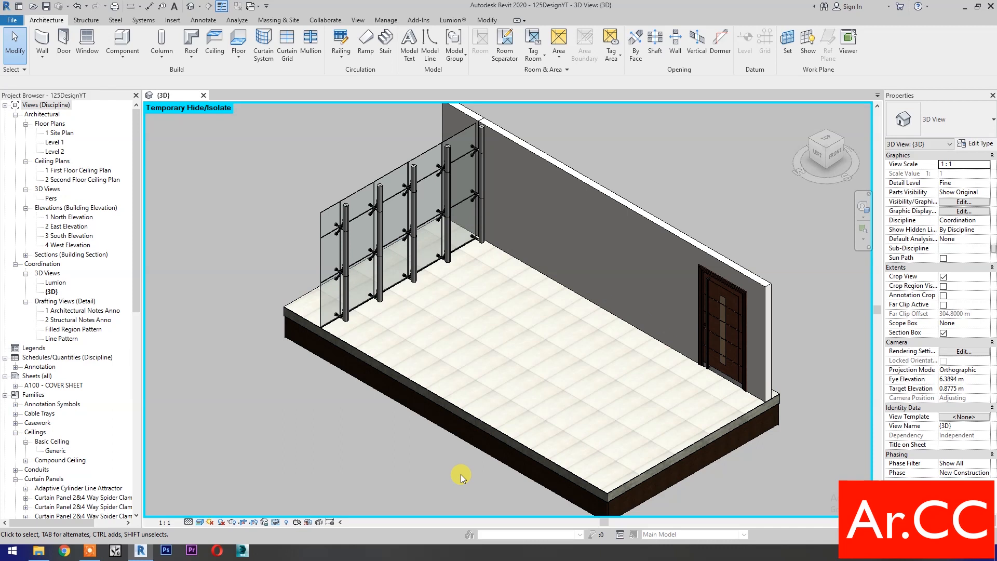
{"action": "left_click", "coordinate": [55, 142]}
{"action": "double_click", "coordinate": [55, 142]}
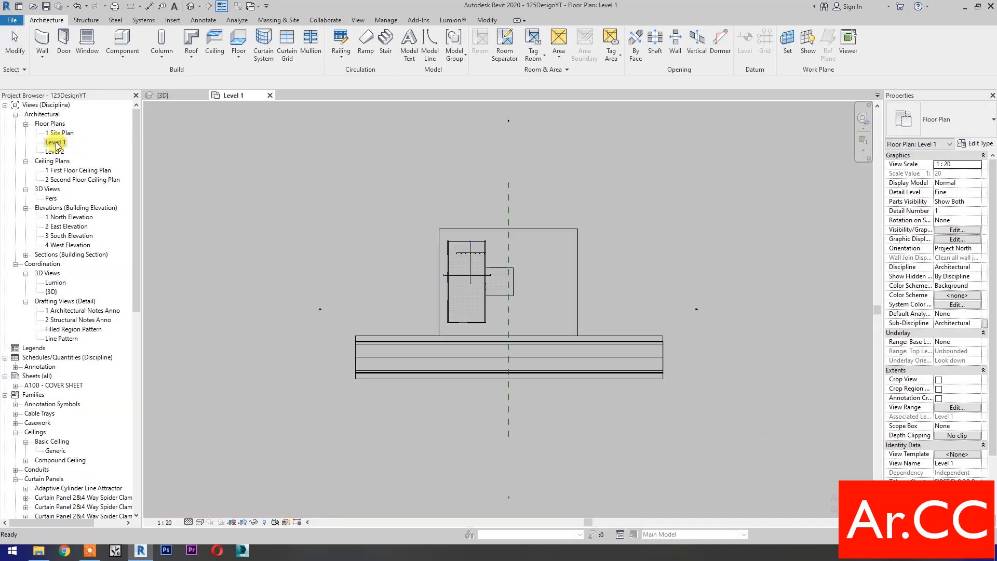
Draw a vertical reference plane aligned with the inner face of the right-hand wall at its upper end and name it Ref X.
{"action": "scroll", "coordinate": [499, 237], "scroll_direction": "up", "scroll_amount": 4}
{"action": "scroll", "coordinate": [493, 242], "scroll_direction": "up", "scroll_amount": 4}
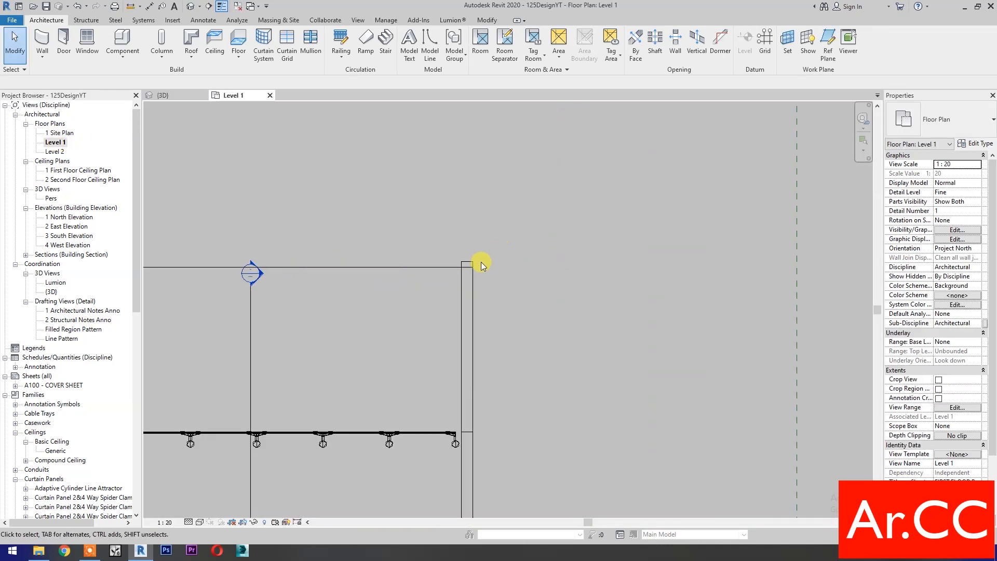
{"action": "left_click", "coordinate": [828, 44]}
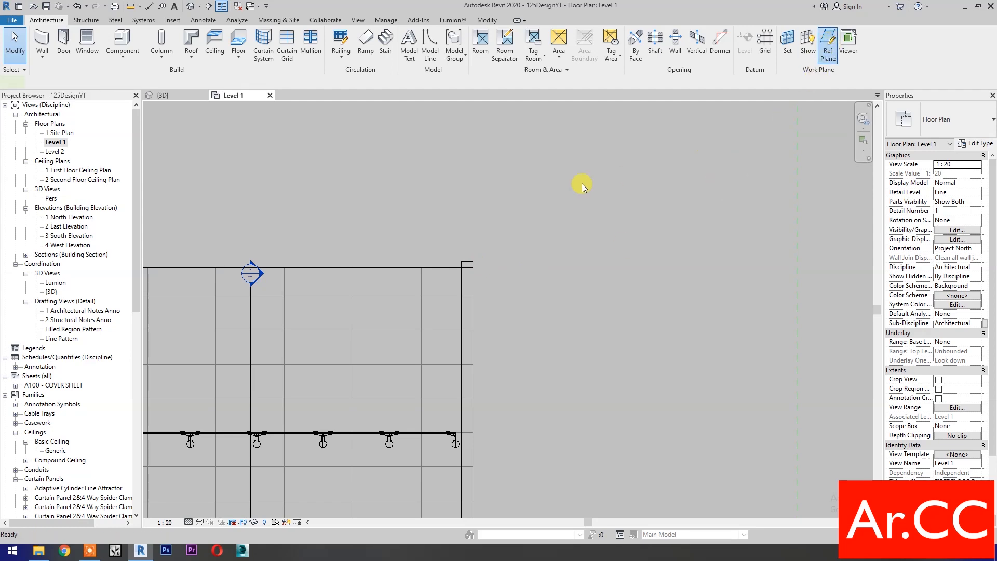
{"action": "left_click", "coordinate": [462, 166]}
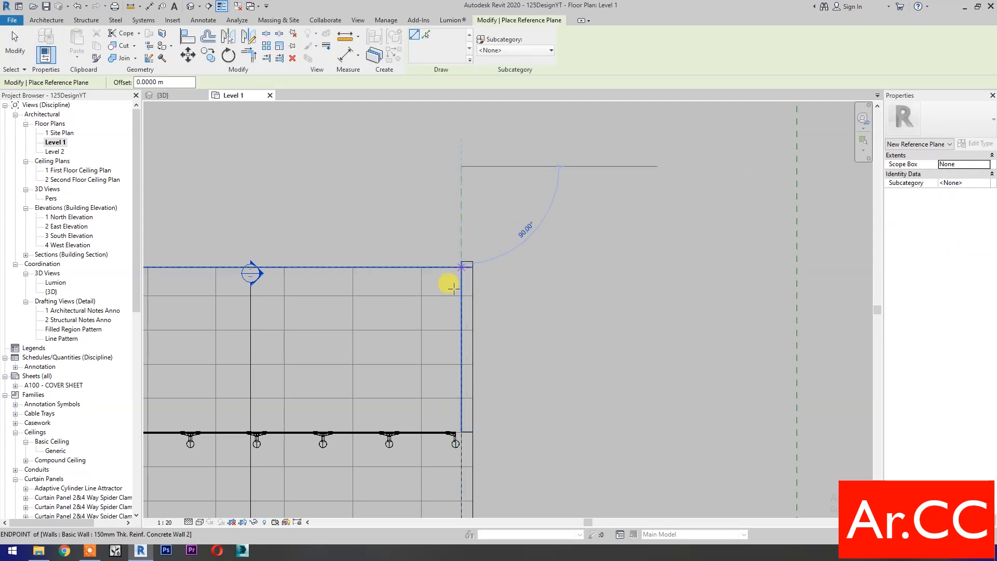
{"action": "left_click", "coordinate": [458, 311]}
{"action": "key", "text": "Escape"}
{"action": "key", "text": "Escape"}
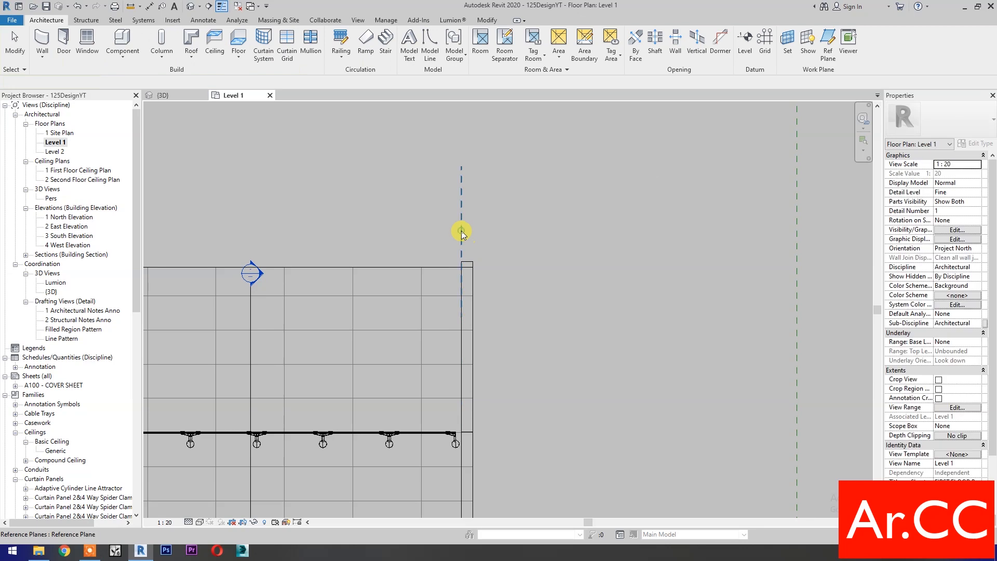
{"action": "left_click", "coordinate": [460, 223]}
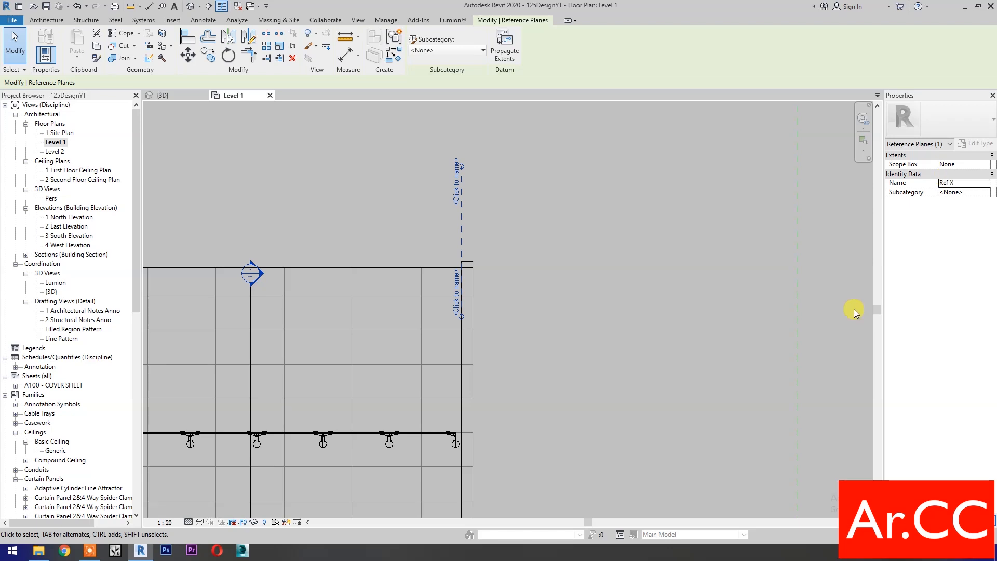
{"action": "left_click", "coordinate": [640, 317]}
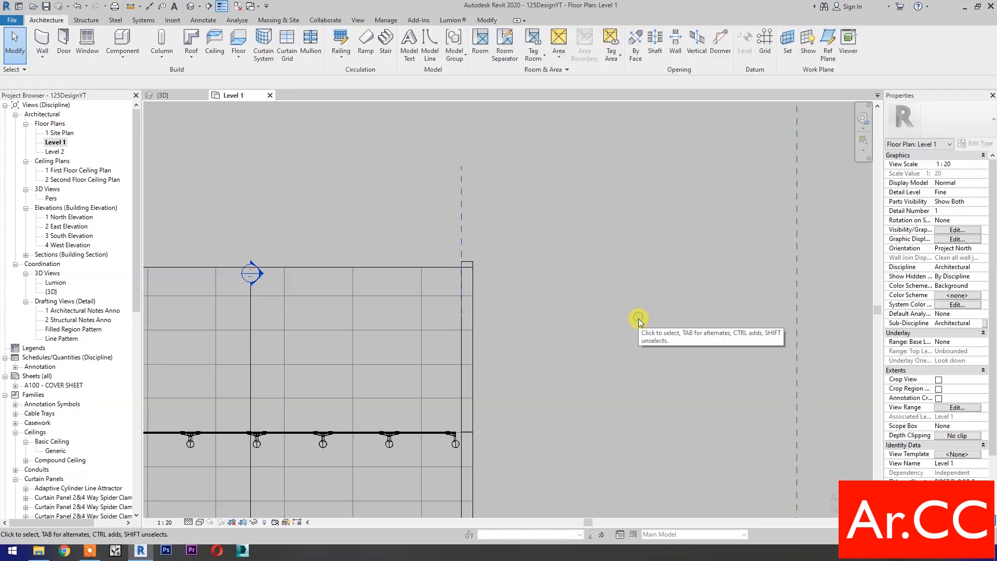
Open the Section 2 view from its marker in the plan and start an in-place mass with the default name.
{"action": "double_click", "coordinate": [255, 275]}
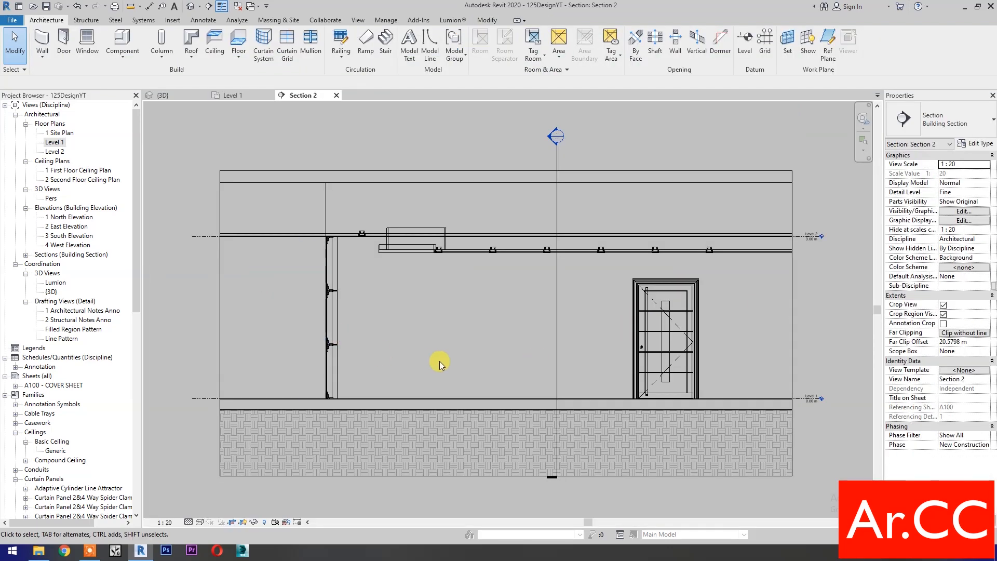
{"action": "left_click", "coordinate": [279, 20]}
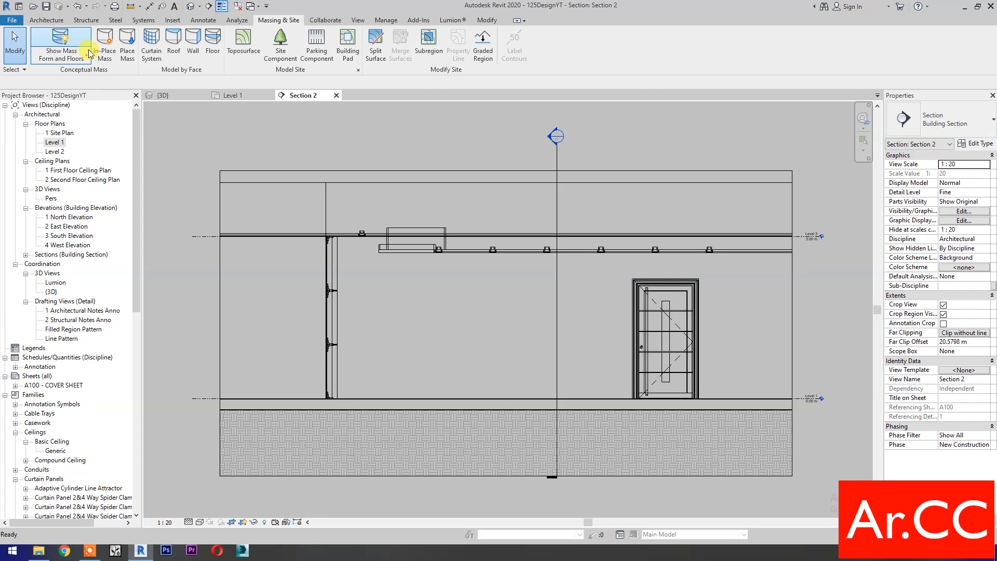
{"action": "left_click", "coordinate": [108, 46]}
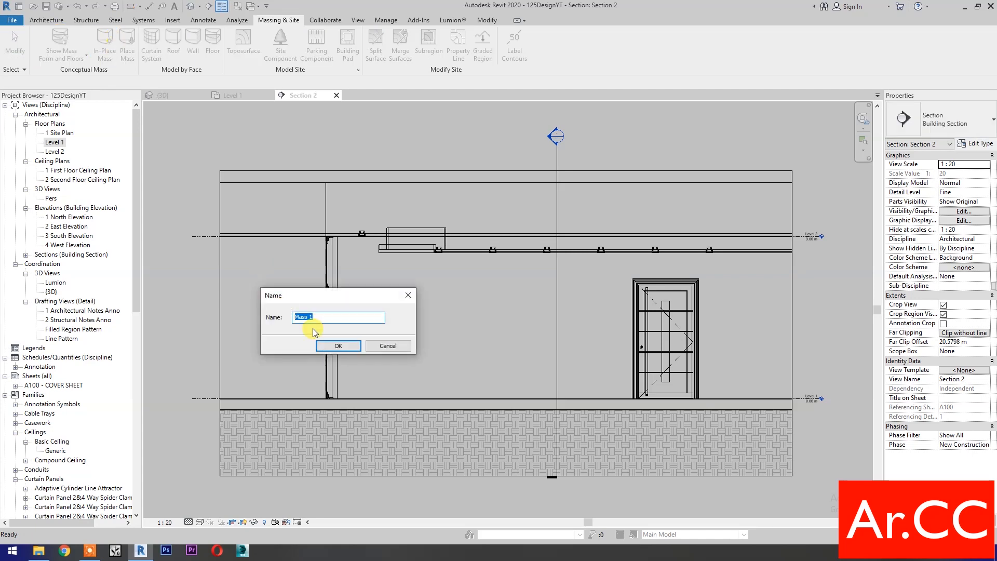
{"action": "left_click", "coordinate": [335, 345]}
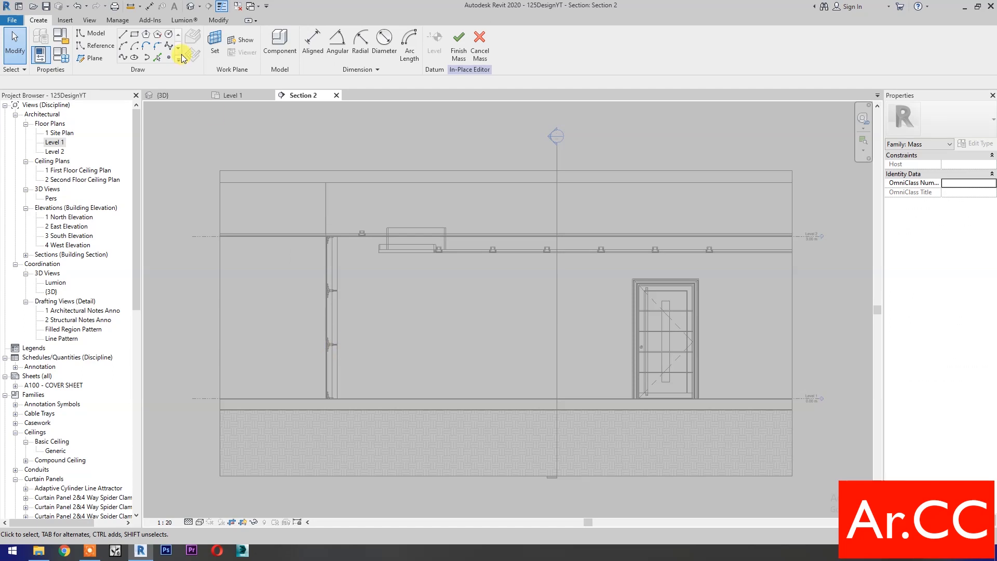
Set the mass's work plane to the named reference plane Ref X.
{"action": "left_click", "coordinate": [216, 45]}
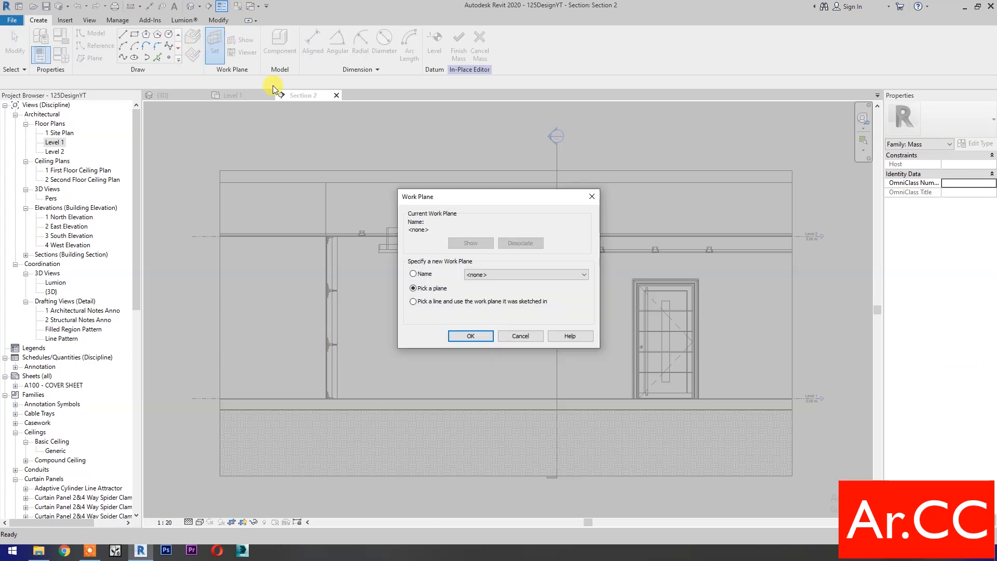
{"action": "left_click", "coordinate": [504, 275]}
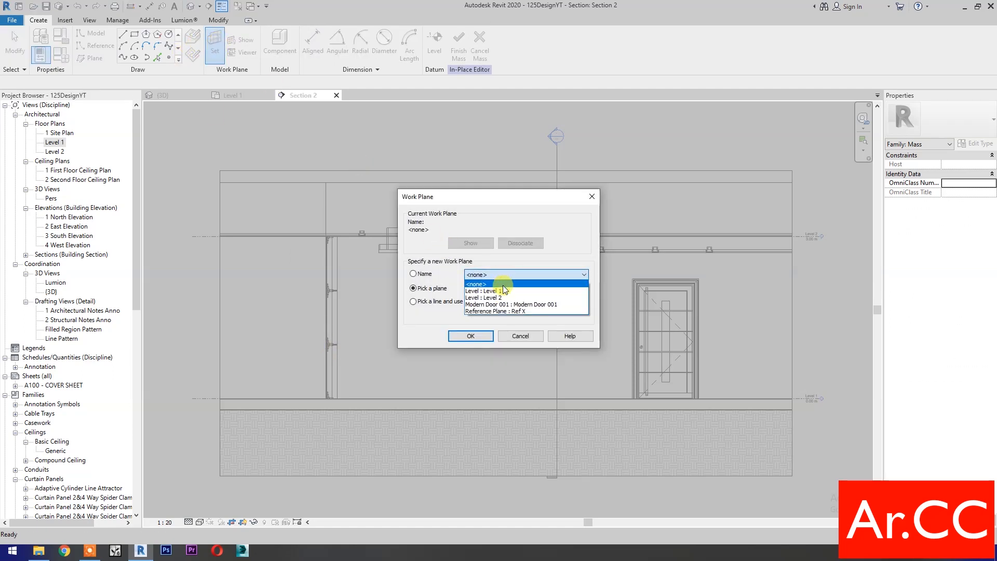
{"action": "left_click", "coordinate": [496, 311]}
{"action": "left_click", "coordinate": [470, 335]}
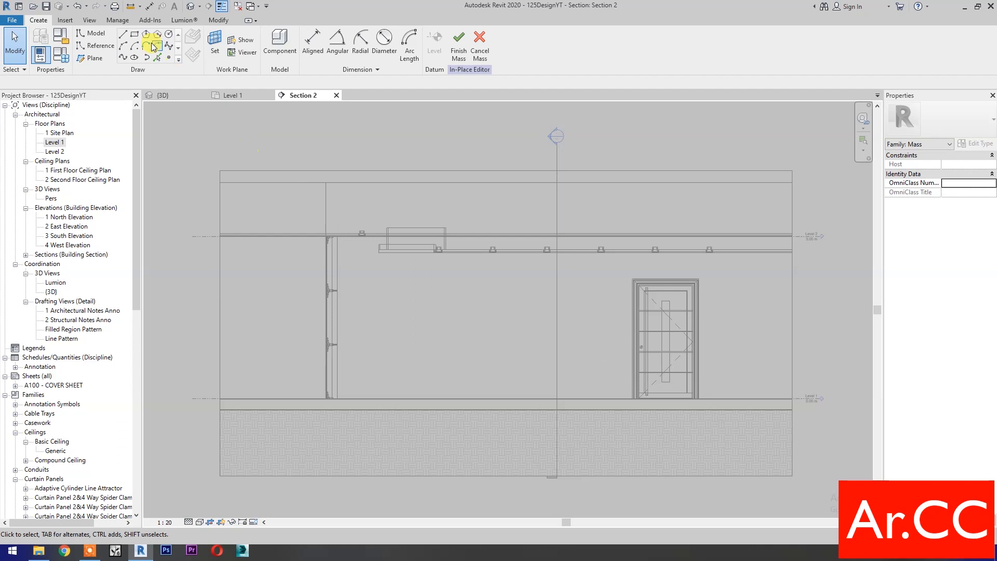
Draw a model-line rectangle between the glass wall and door, about 0.59 m from the glass, 0.25 m above Level 1 and 0.65 m below Level 2.
{"action": "left_click", "coordinate": [134, 35]}
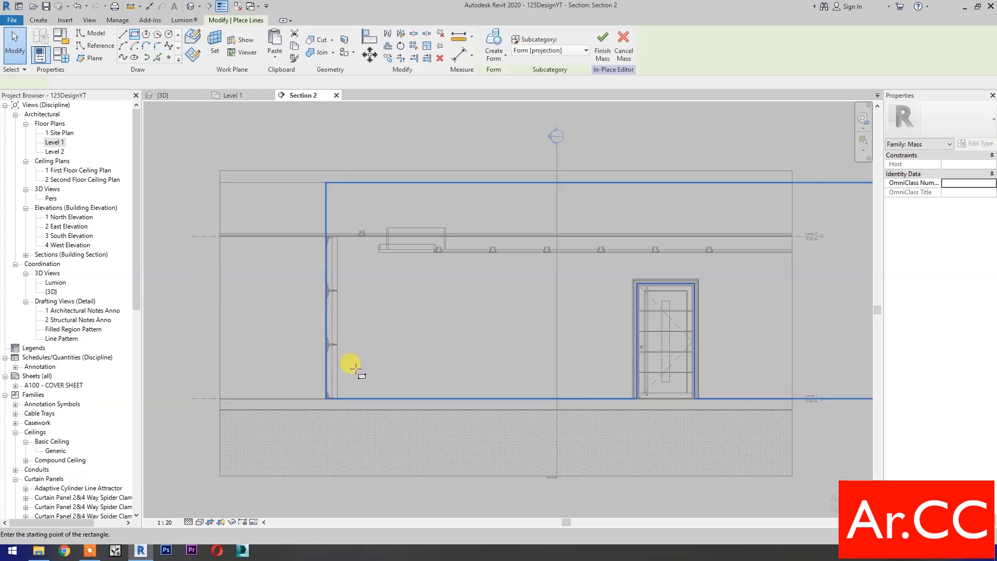
{"action": "left_click", "coordinate": [358, 385]}
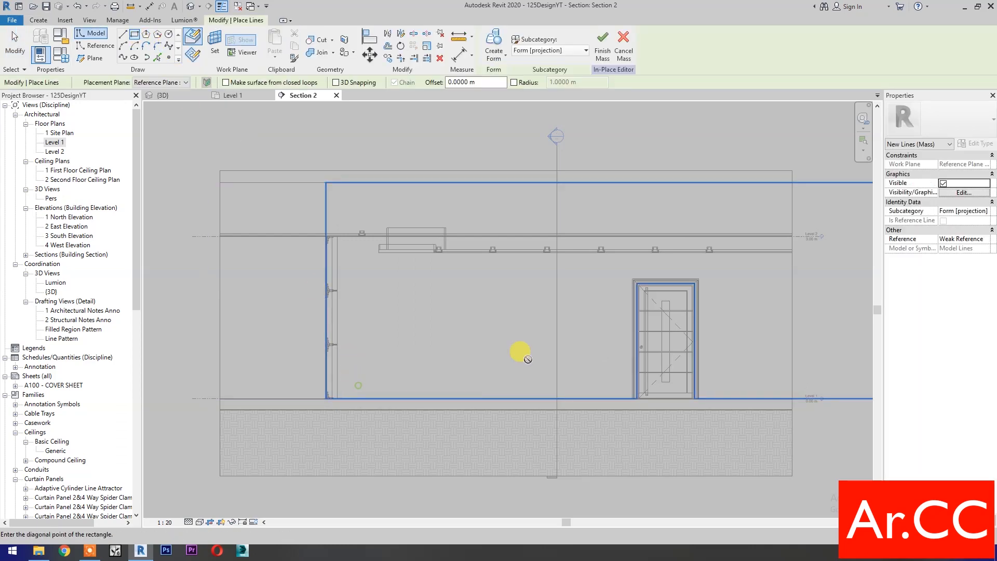
{"action": "left_click", "coordinate": [617, 272]}
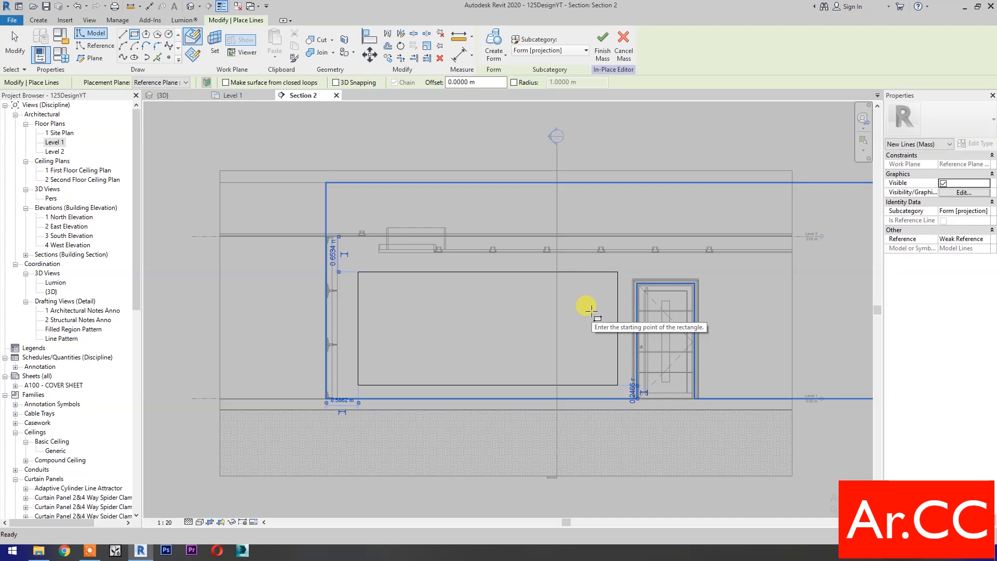
{"action": "key", "text": "Escape"}
{"action": "key", "text": "Escape"}
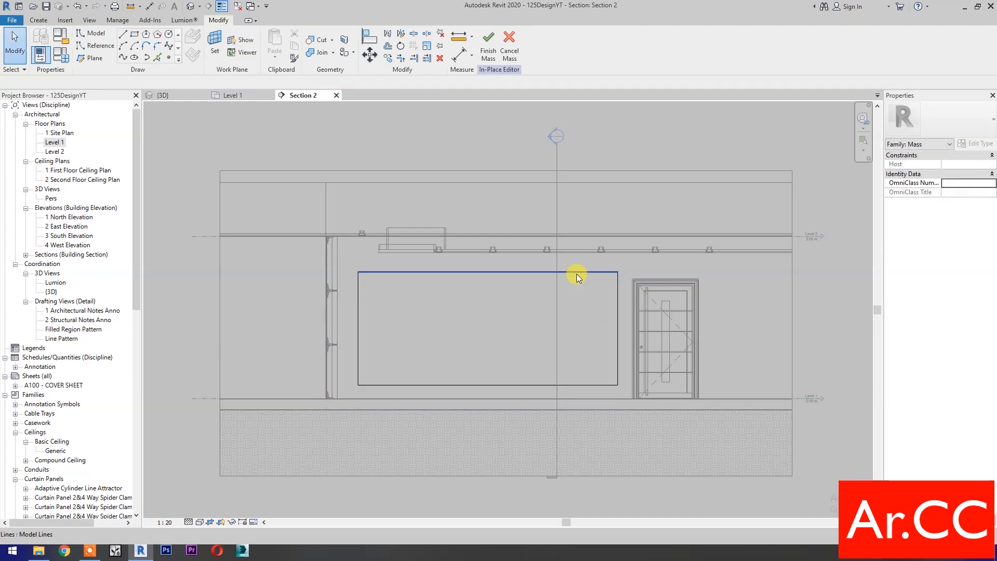
Convert the rectangle's four model lines to reference lines and create a flat surface form from them.
{"action": "left_click", "coordinate": [576, 274]}
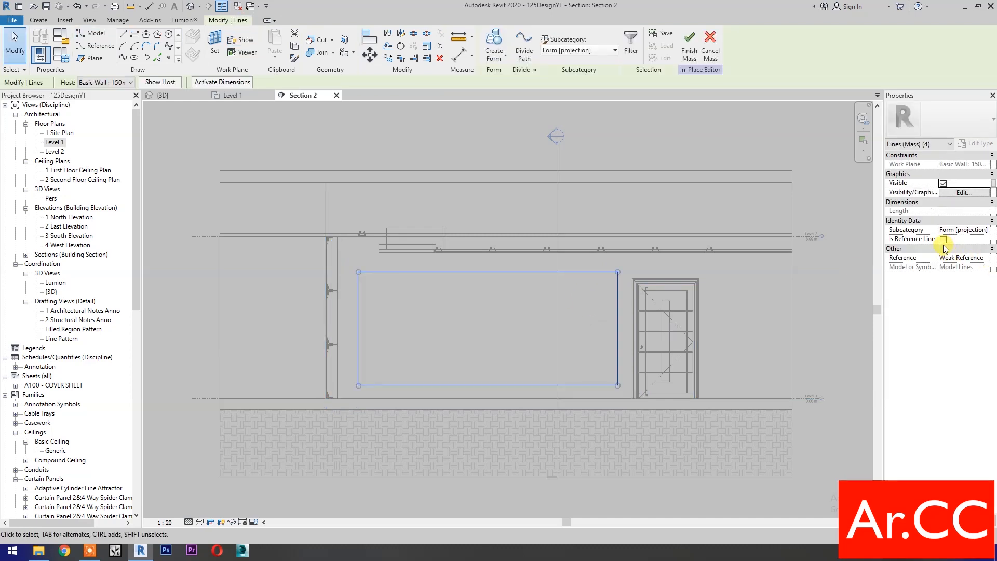
{"action": "left_click", "coordinate": [943, 239]}
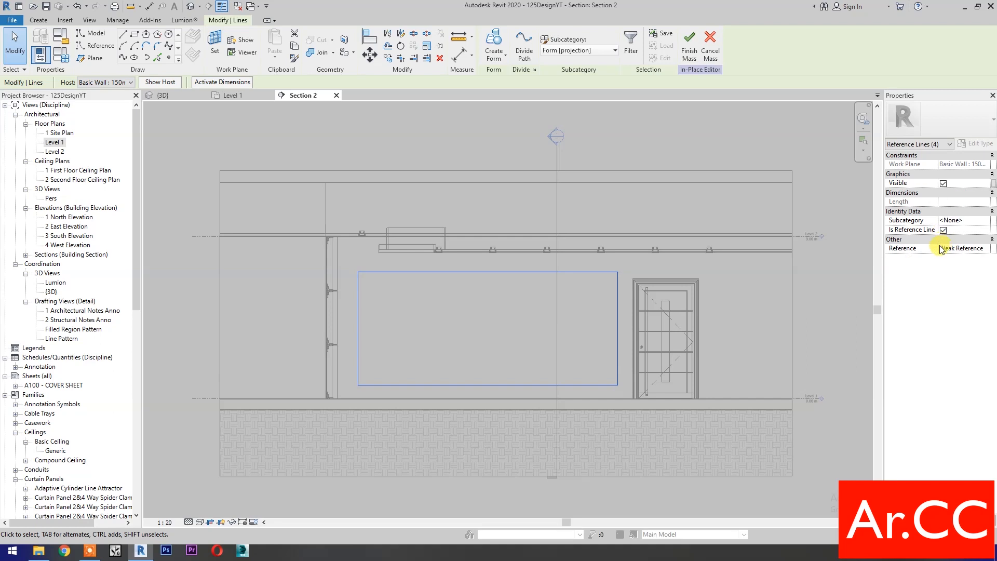
{"action": "left_click", "coordinate": [488, 34]}
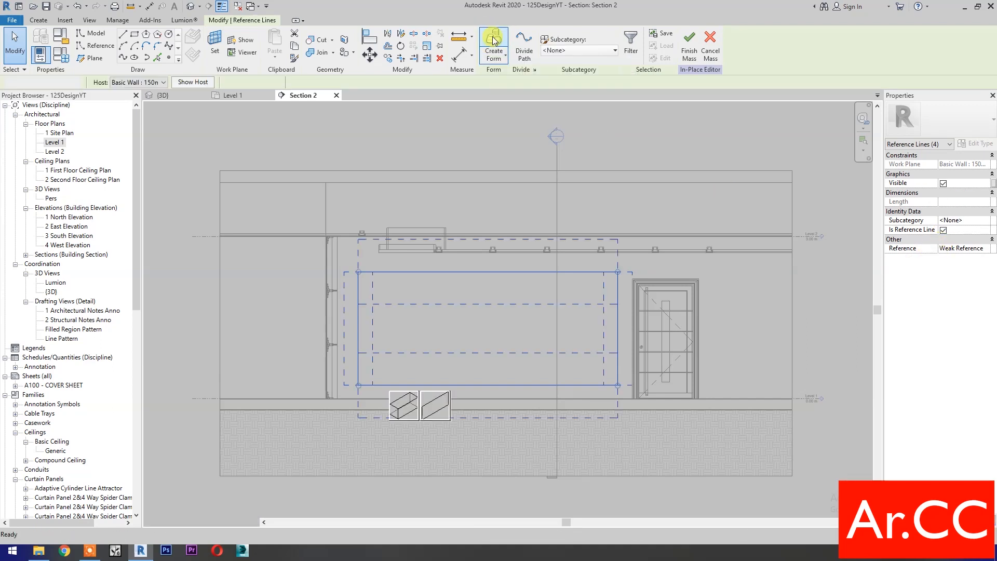
{"action": "left_click", "coordinate": [439, 412]}
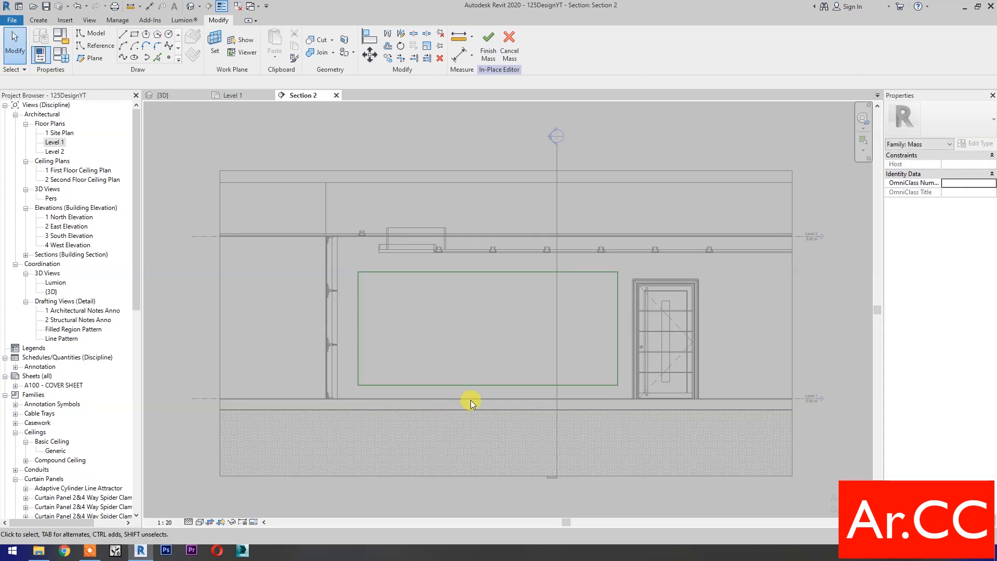
Select the rectangular surface form within the reference lines and divide its surface.
{"action": "key", "text": "Tab"}
{"action": "key", "text": "Tab"}
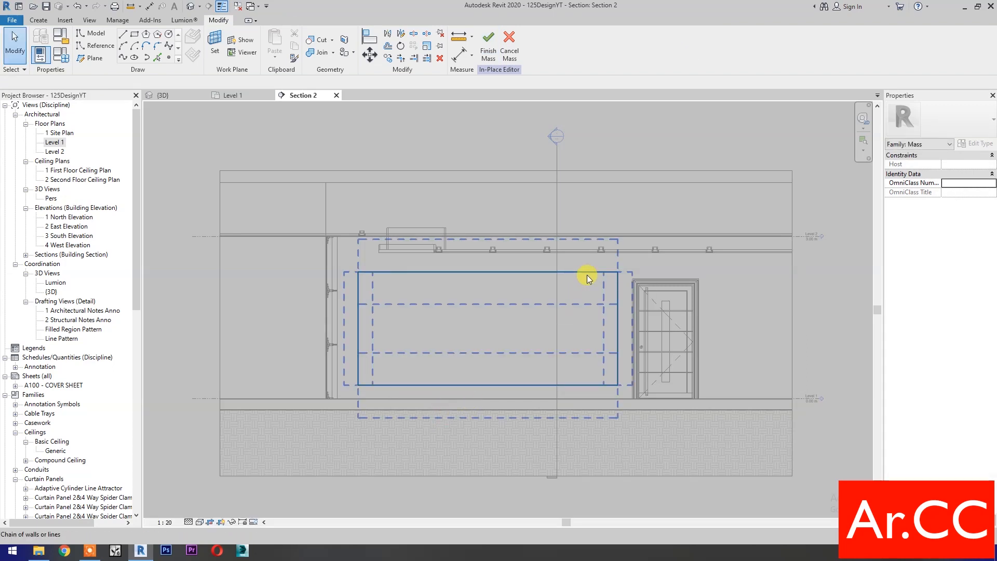
{"action": "key", "text": "Tab"}
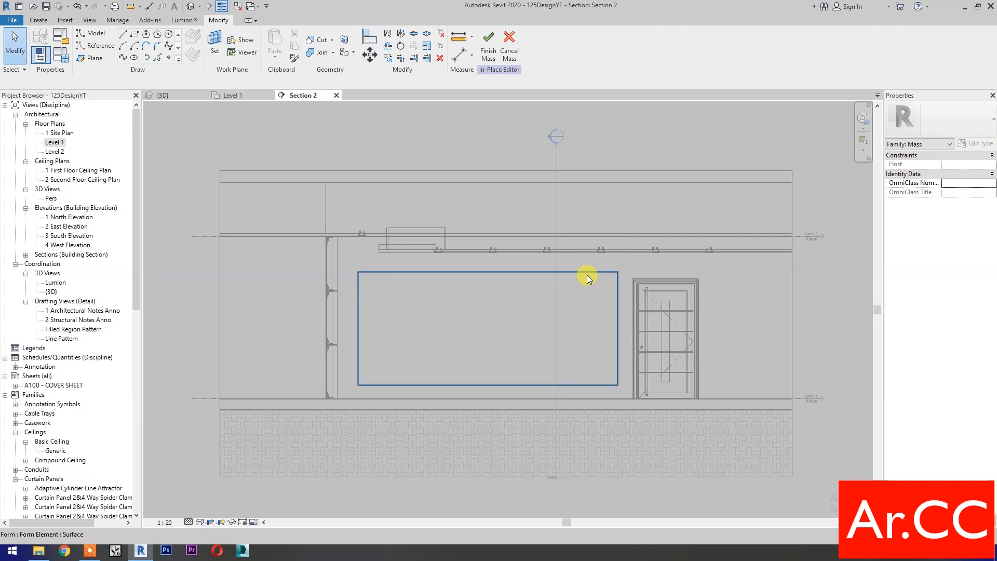
{"action": "left_click", "coordinate": [587, 275]}
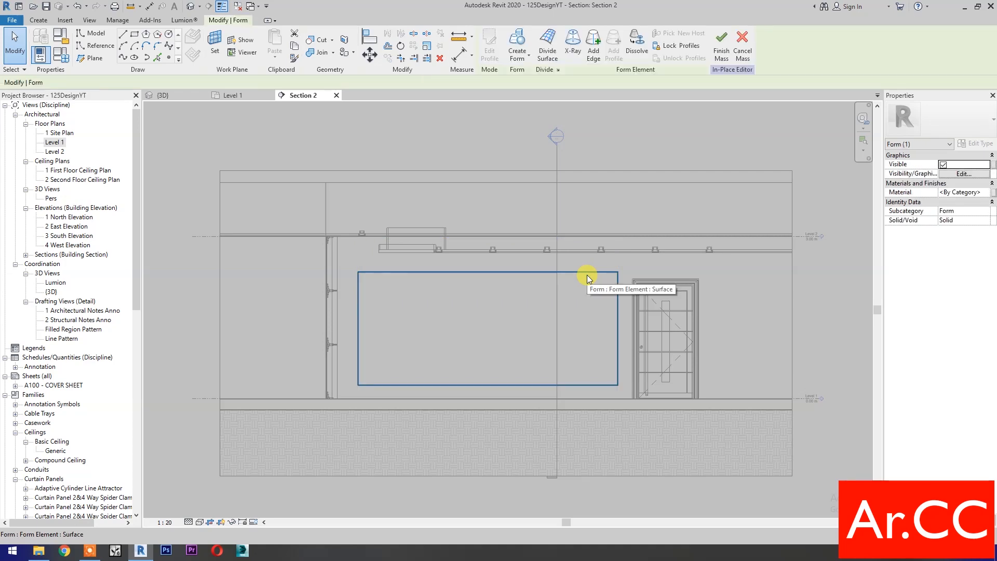
{"action": "left_click", "coordinate": [548, 50]}
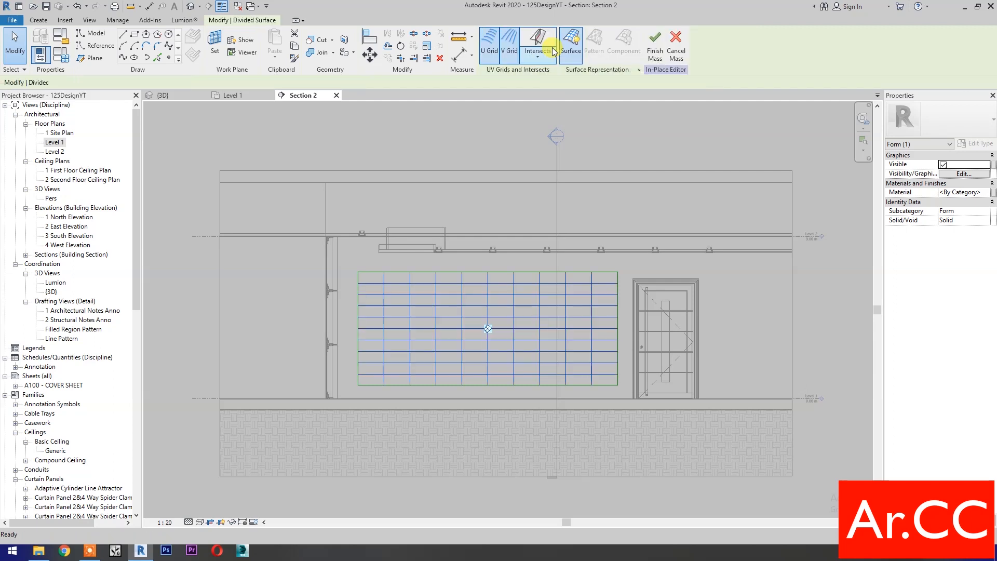
Set both the U grid and V grid numbers of the divided surface to 1.
{"action": "left_click", "coordinate": [961, 201]}
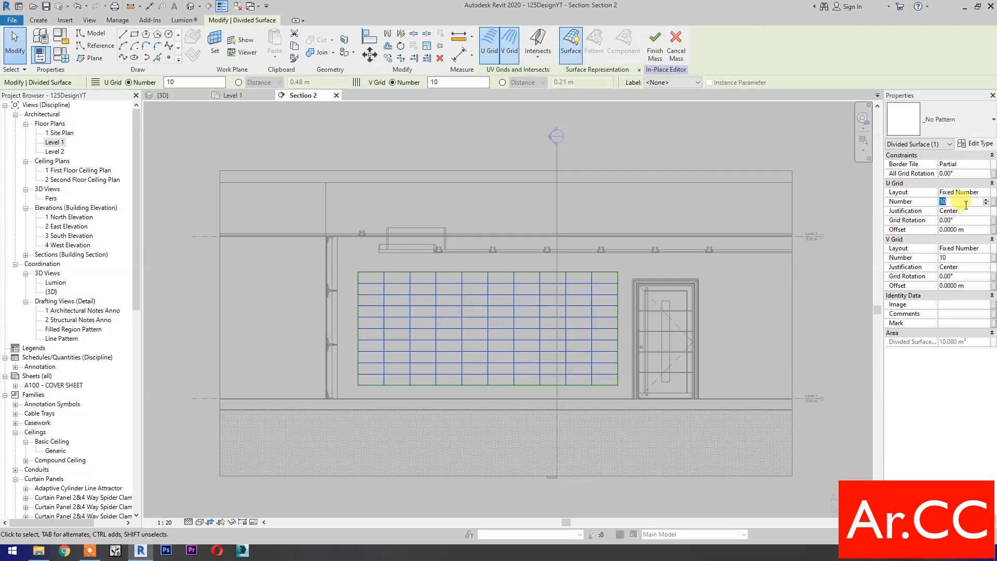
{"action": "type", "text": "1"}
{"action": "left_click", "coordinate": [961, 258]}
{"action": "type", "text": "1"}
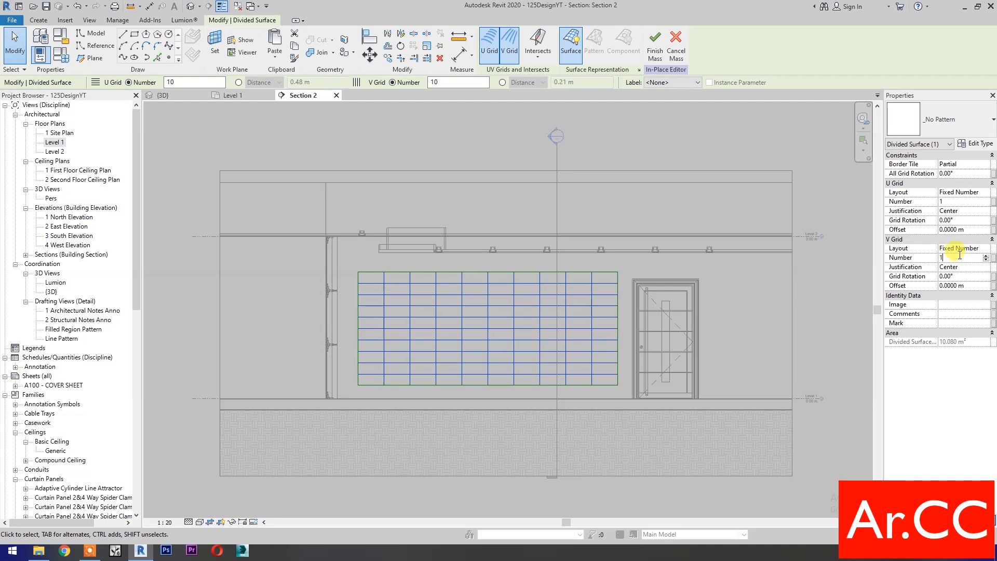
Apply the Adaptive Cylinder Line Attractor panel to the divided surface and set its All Grid Rotation to 90°.
{"action": "left_click", "coordinate": [946, 120]}
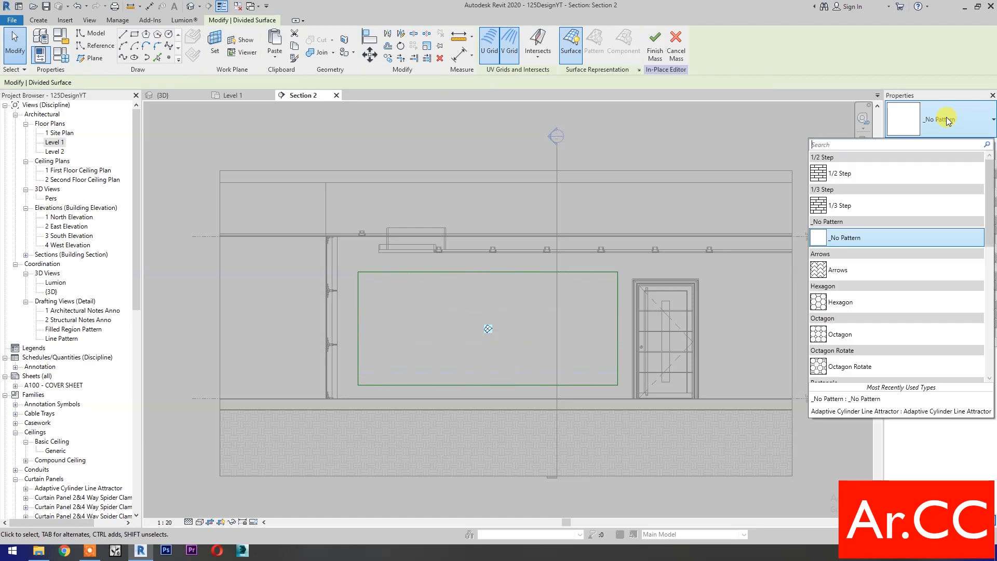
{"action": "left_click", "coordinate": [890, 411]}
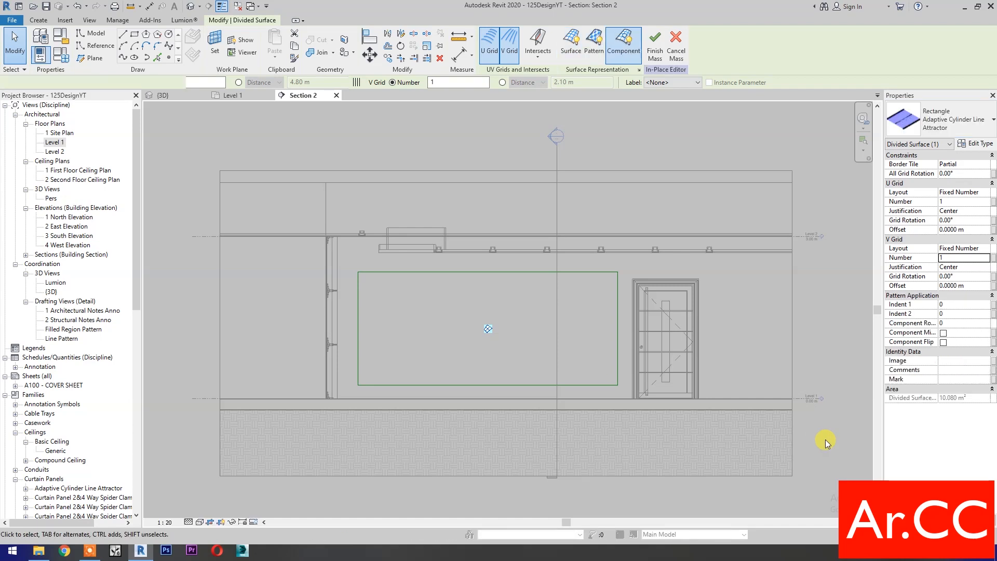
{"action": "left_click", "coordinate": [968, 175]}
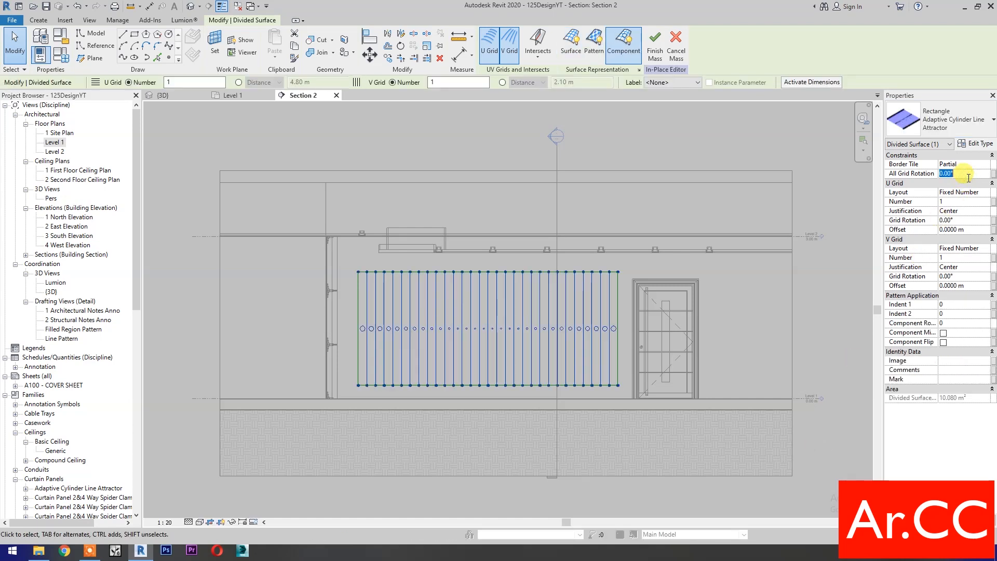
{"action": "type", "text": "90"}
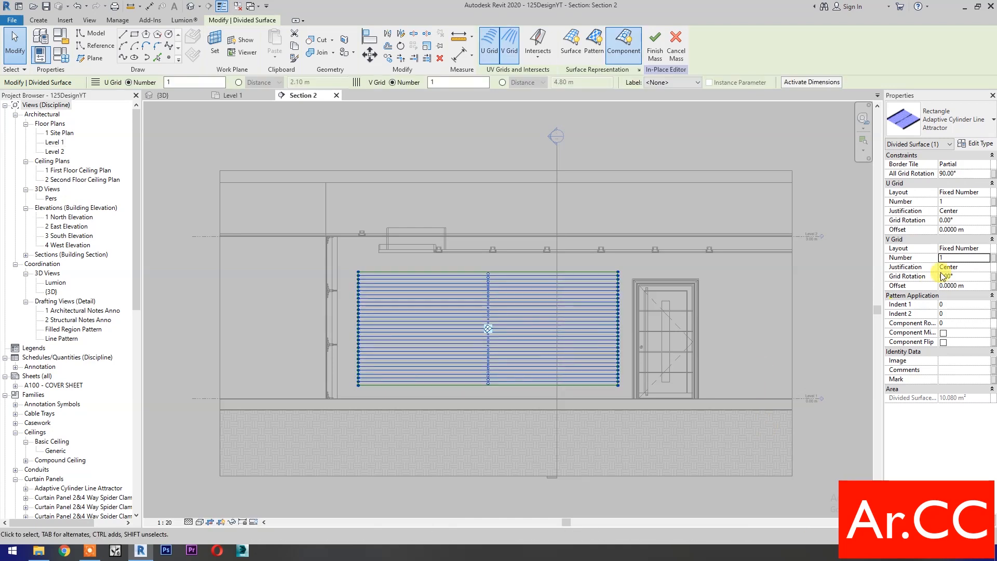
Set the divided surface's V grid number to 30 and inspect the panels in the {3D} view.
{"action": "left_click", "coordinate": [952, 258]}
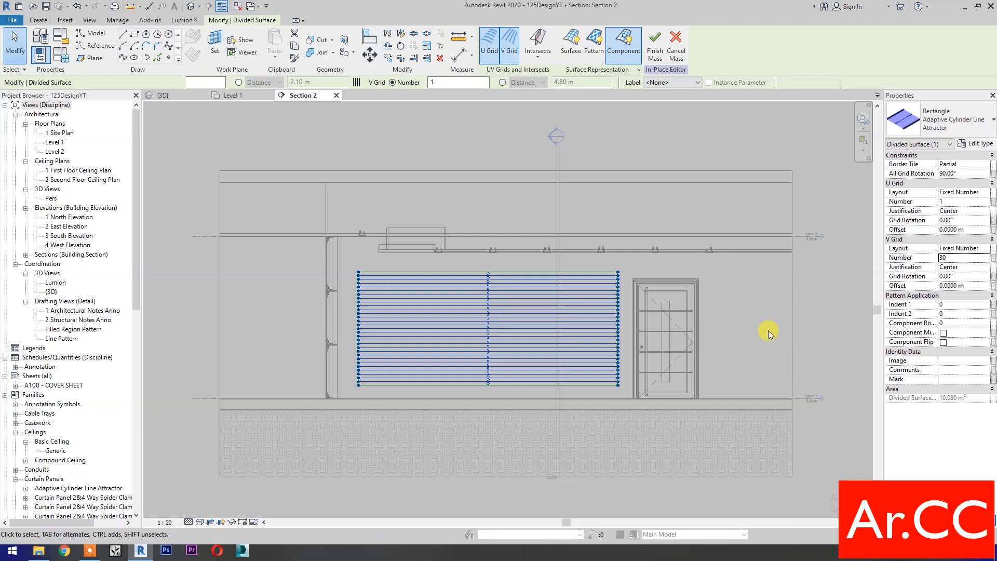
{"action": "left_click", "coordinate": [176, 95]}
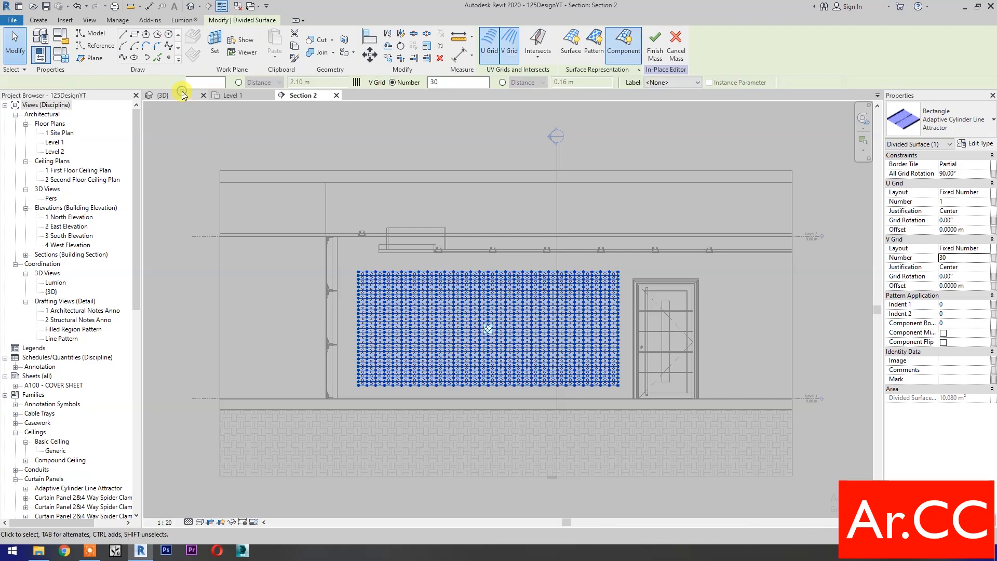
{"action": "left_click", "coordinate": [700, 182]}
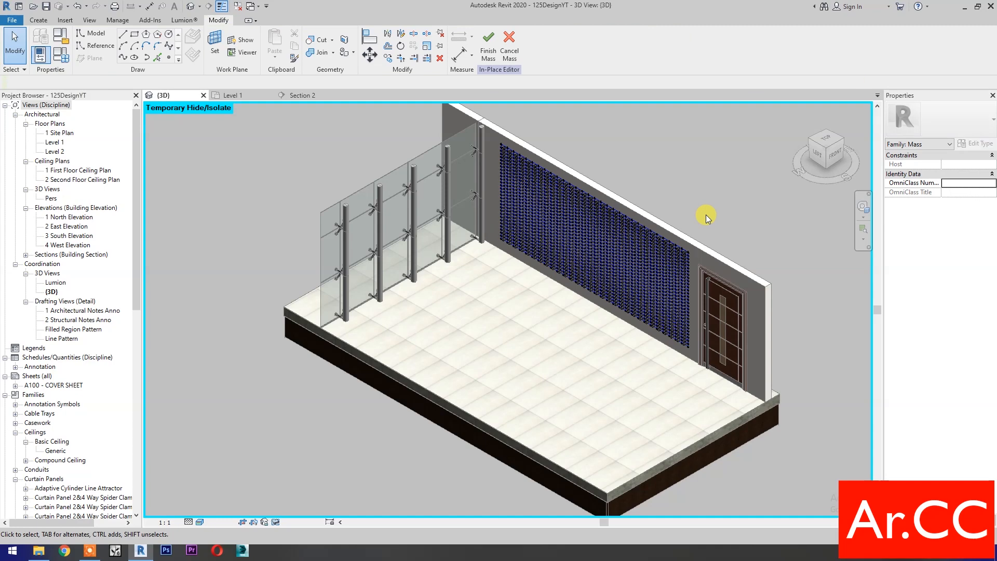
{"action": "scroll", "coordinate": [706, 214], "scroll_direction": "up", "scroll_amount": 5}
{"action": "middle_click_drag", "start_coordinate": [698, 233], "coordinate": [761, 313]}
{"action": "middle_click_drag", "start_coordinate": [652, 221], "coordinate": [665, 230]}
{"action": "scroll", "coordinate": [664, 229], "scroll_direction": "down", "scroll_amount": 1}
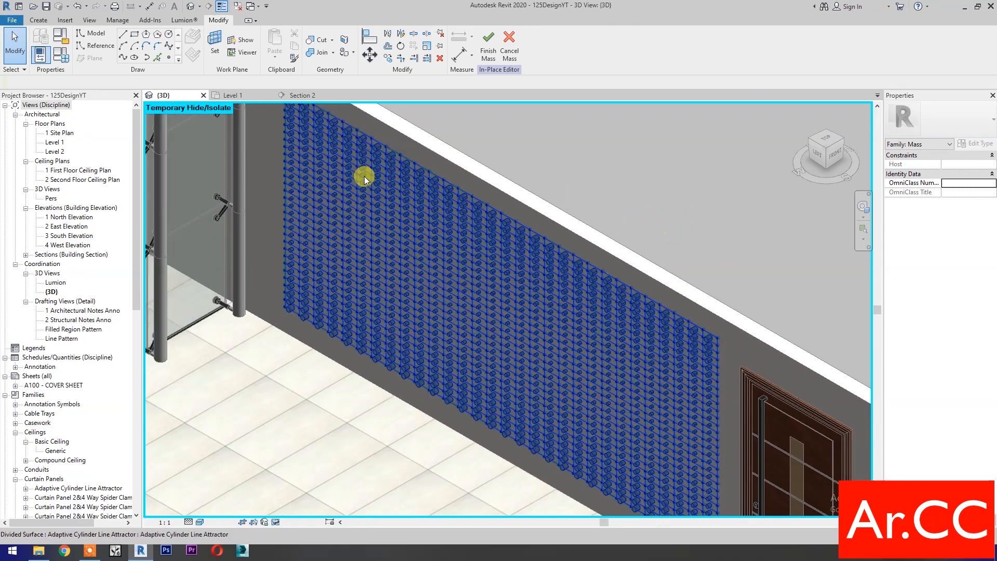
Set the V grid number of the divided surface to 50.
{"action": "left_click", "coordinate": [407, 258]}
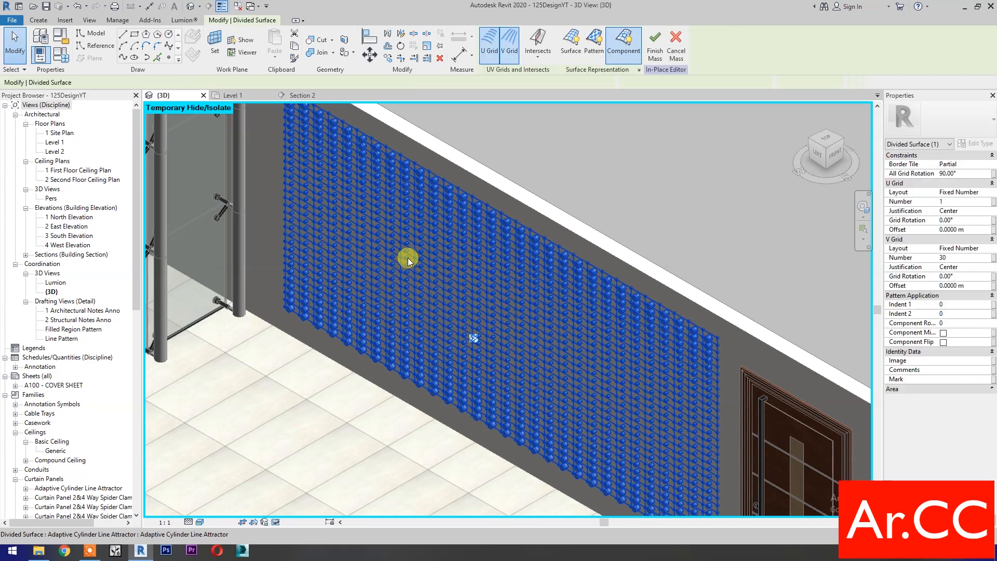
{"action": "left_click", "coordinate": [971, 259]}
{"action": "type", "text": "50"}
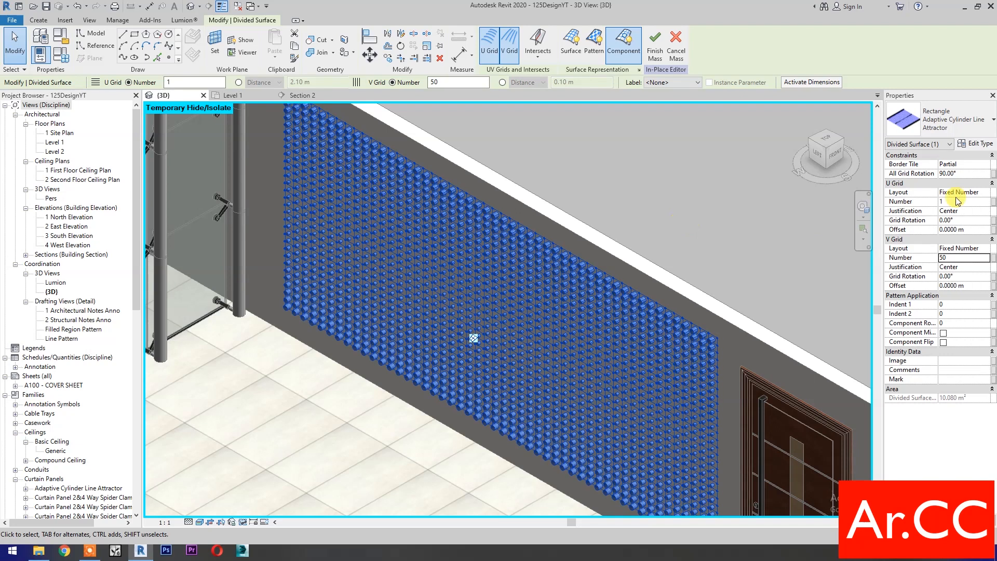
Set the U Grid type parameter of the Adaptive Cylinder Line Attractor panel to 20.
{"action": "left_click", "coordinate": [975, 143]}
{"action": "scroll", "coordinate": [233, 348], "scroll_direction": "down", "scroll_amount": 5}
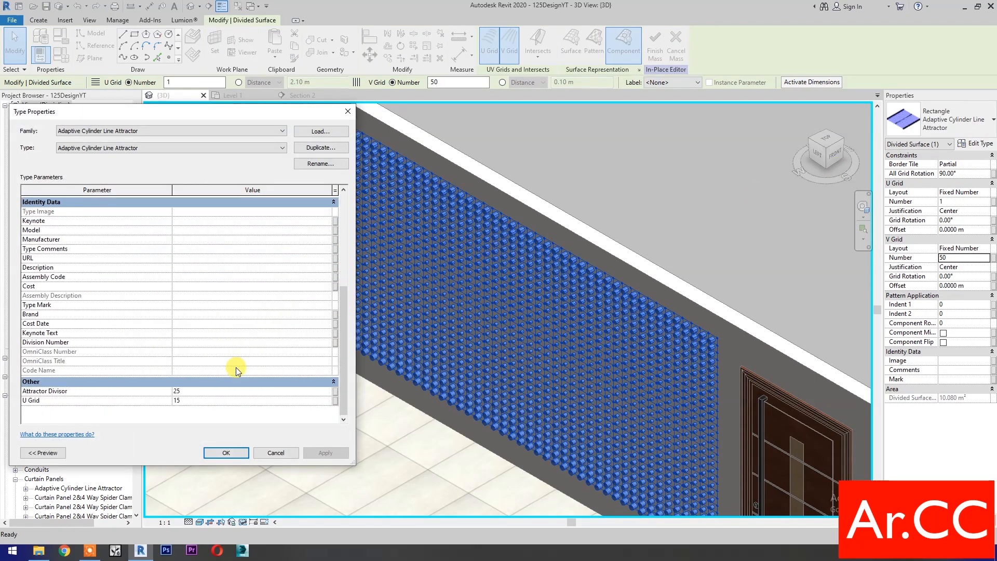
{"action": "left_click", "coordinate": [212, 401]}
{"action": "double_click", "coordinate": [213, 400]}
{"action": "type", "text": "20"}
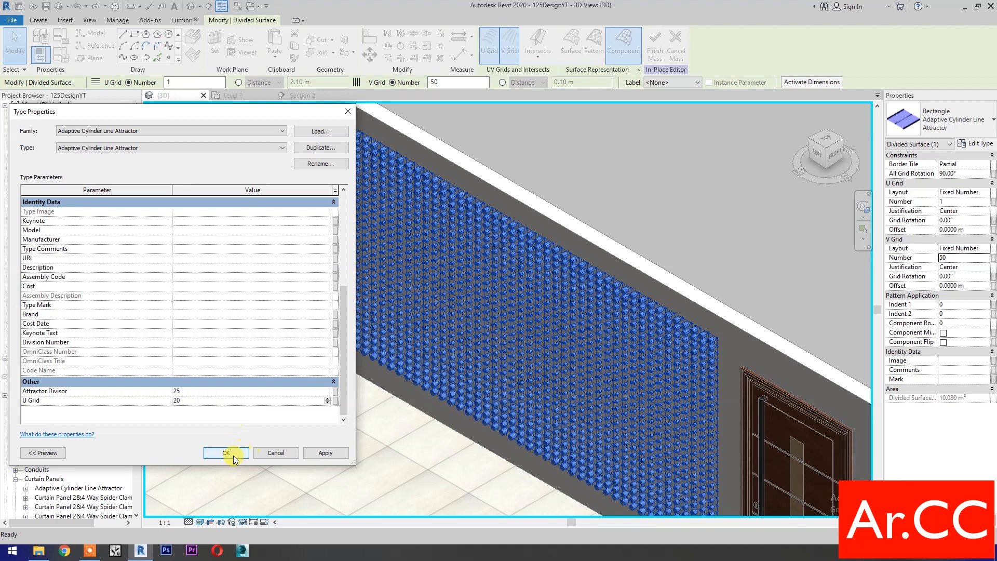
{"action": "left_click", "coordinate": [233, 455]}
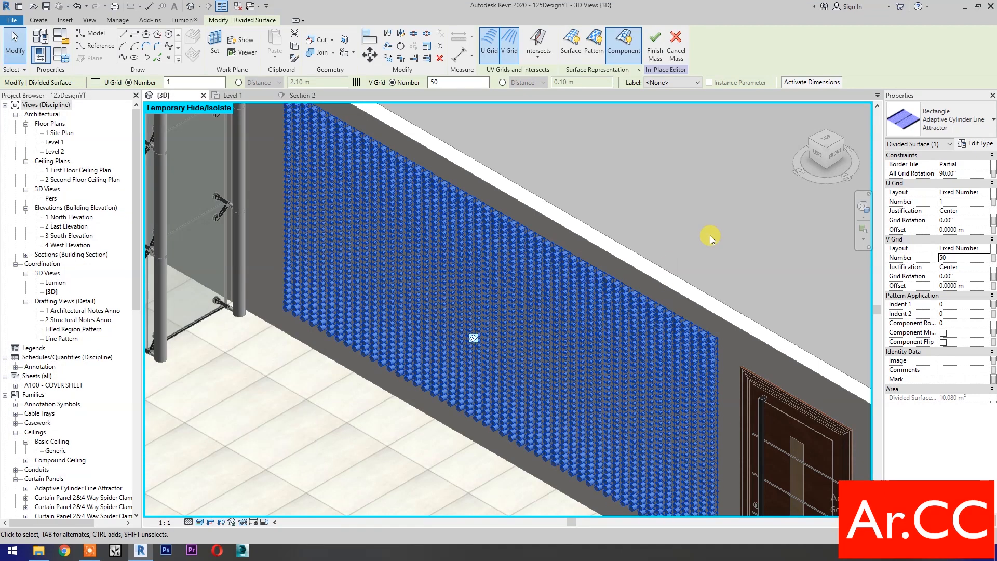
Finish the in-place mass and inspect the cylinders on the wall up close.
{"action": "left_click", "coordinate": [710, 236]}
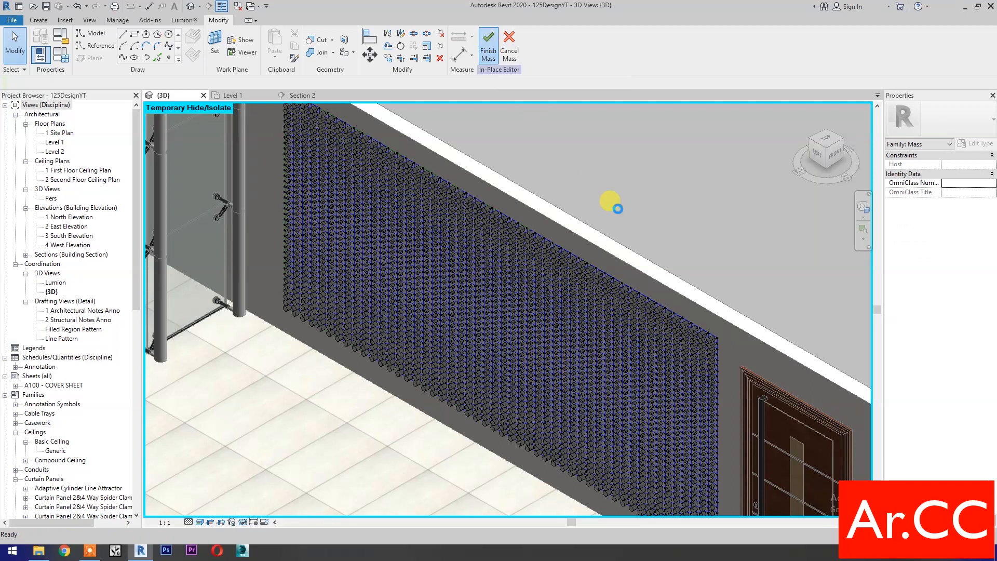
{"action": "scroll", "coordinate": [612, 236], "scroll_direction": "up", "scroll_amount": 5}
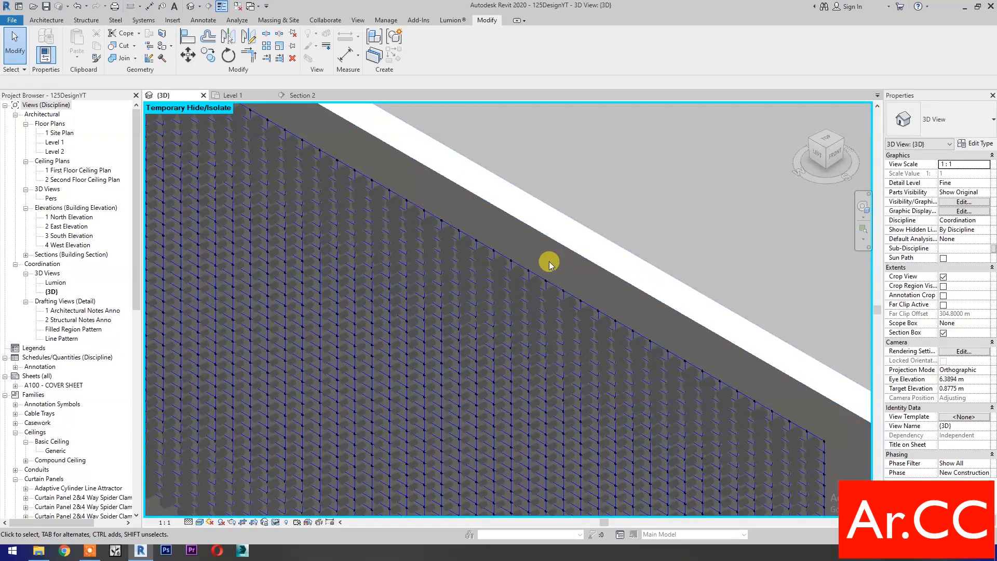
{"action": "middle_click_drag", "start_coordinate": [617, 218], "coordinate": [753, 124]}
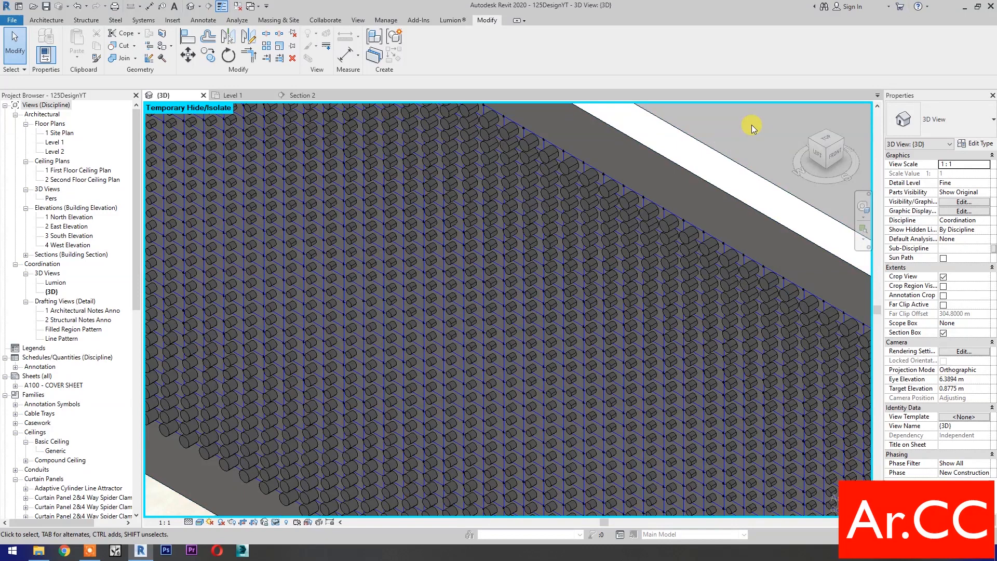
{"action": "scroll", "coordinate": [752, 124], "scroll_direction": "down", "scroll_amount": 3}
{"action": "middle_click_drag", "start_coordinate": [752, 124], "coordinate": [658, 187]}
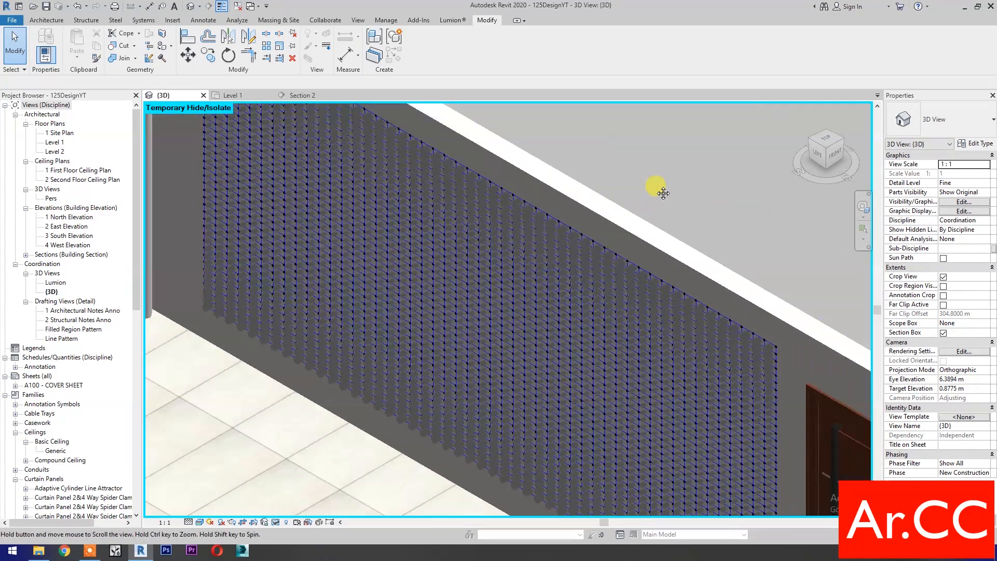
Reopen the wall mass for in-place editing and set the divided surface's All Grid Rotation to 60°.
{"action": "left_click", "coordinate": [619, 310]}
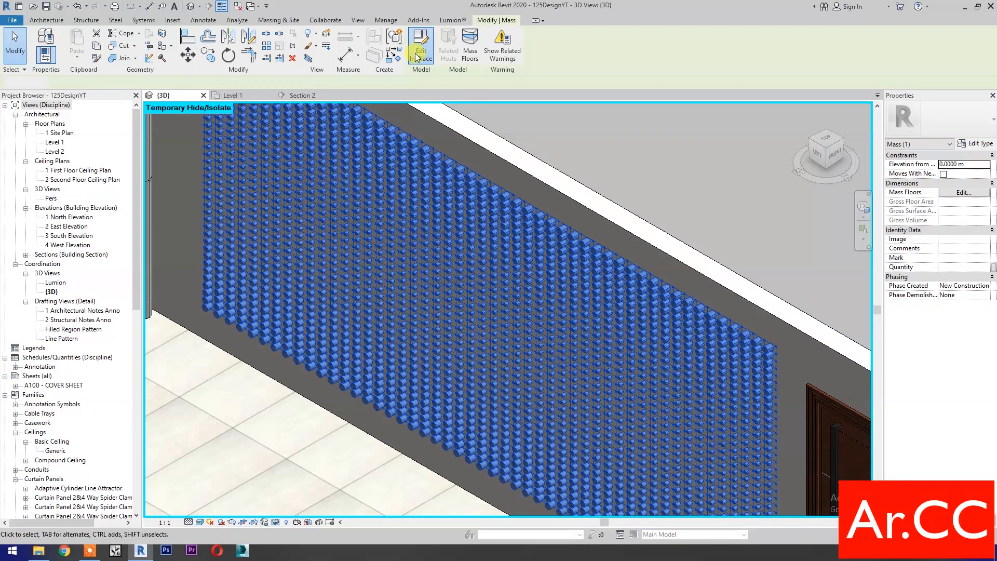
{"action": "left_click", "coordinate": [417, 54]}
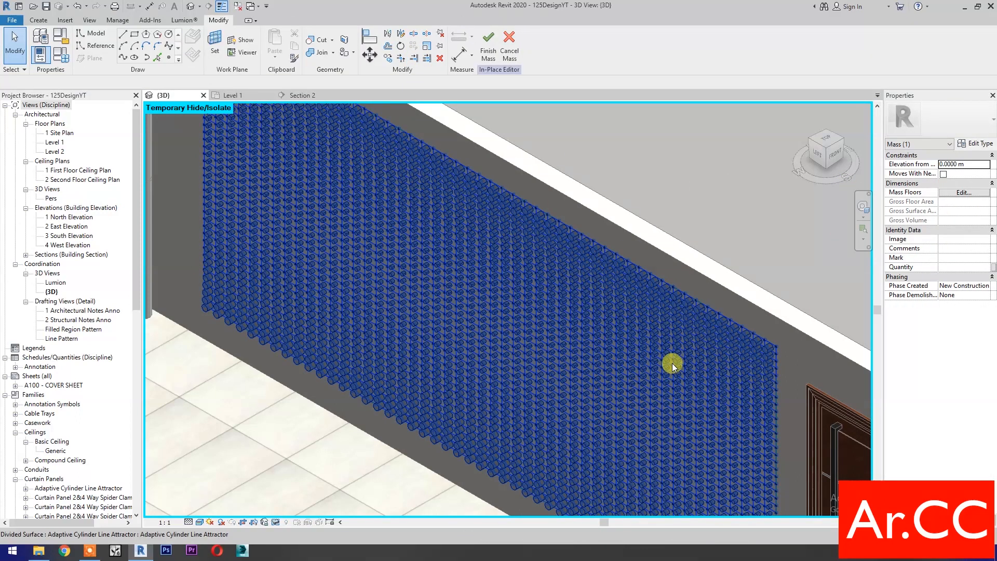
{"action": "left_click", "coordinate": [672, 363]}
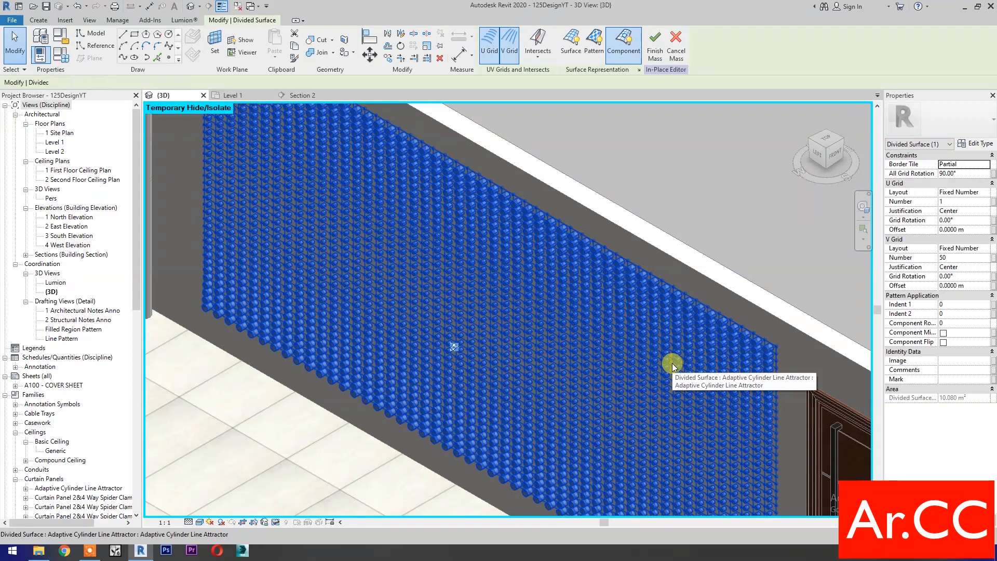
{"action": "left_click", "coordinate": [973, 175]}
{"action": "type", "text": "60"}
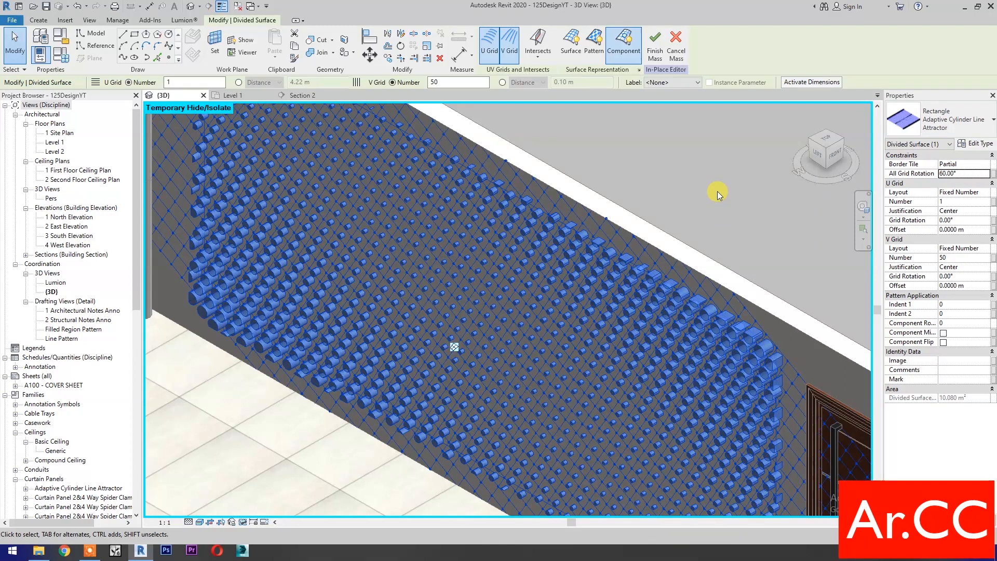
{"action": "left_click", "coordinate": [717, 192]}
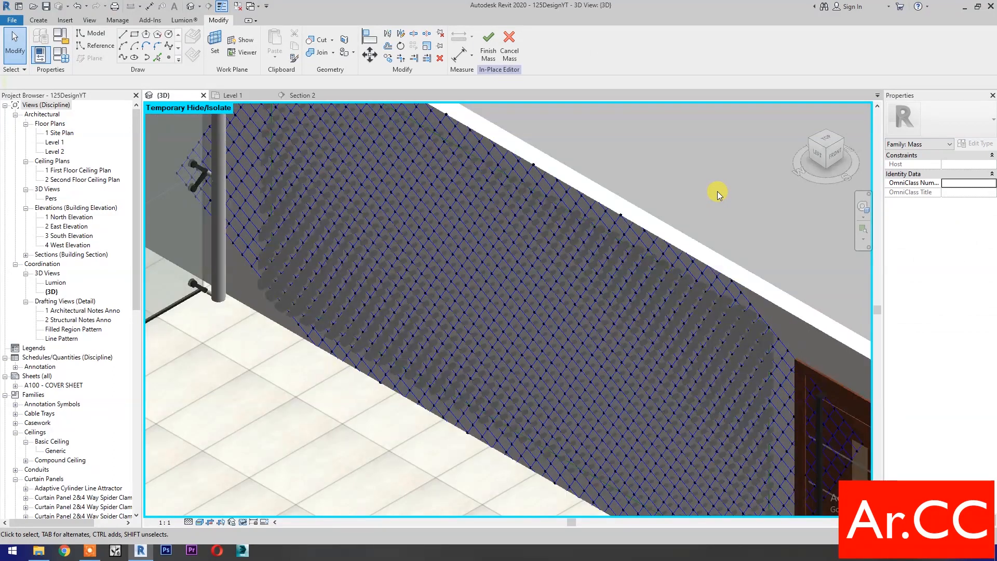
Finish editing the mass and inspect the rotated cylinder pattern on the wall.
{"action": "scroll", "coordinate": [718, 191], "scroll_direction": "down", "scroll_amount": 1}
{"action": "middle_click_drag", "start_coordinate": [712, 158], "coordinate": [689, 199]}
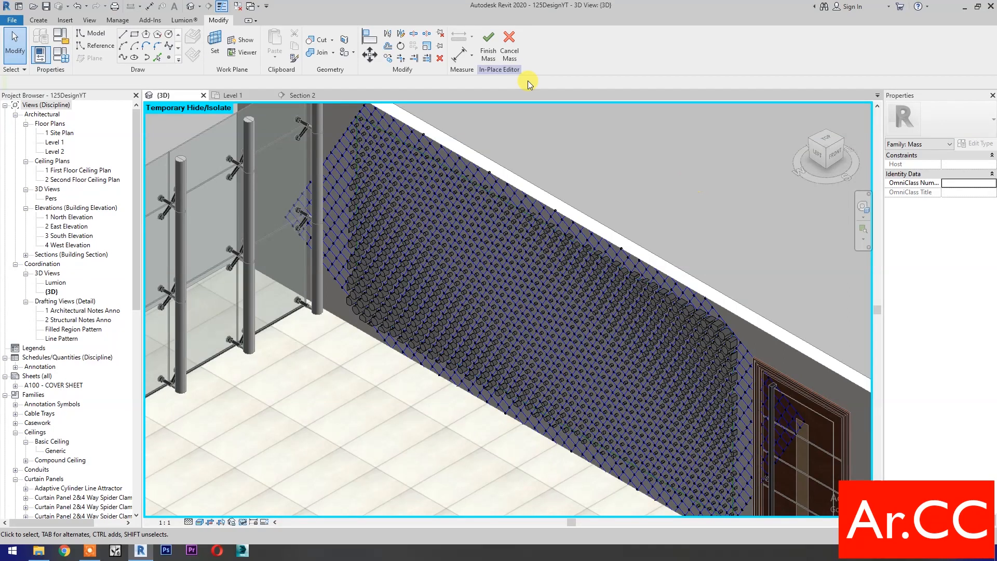
{"action": "left_click", "coordinate": [488, 47]}
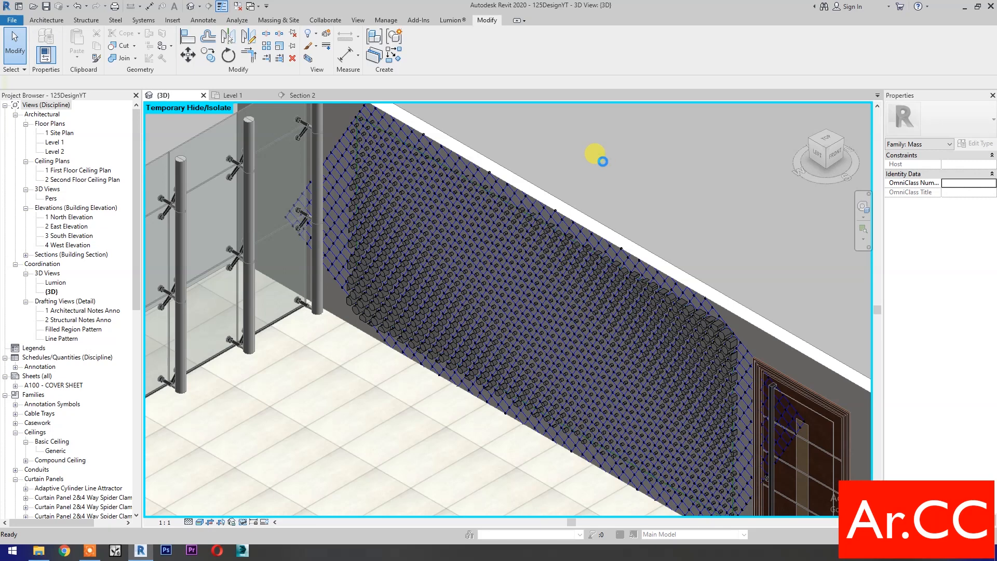
{"action": "left_click", "coordinate": [604, 163]}
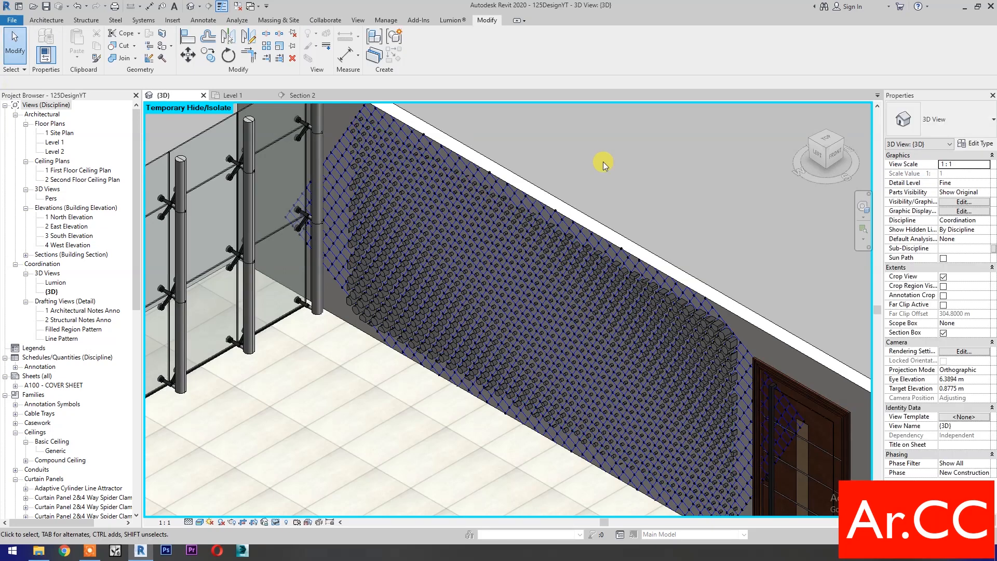
{"action": "scroll", "coordinate": [603, 161], "scroll_direction": "up", "scroll_amount": 3}
{"action": "middle_click_drag", "start_coordinate": [603, 171], "coordinate": [636, 124]}
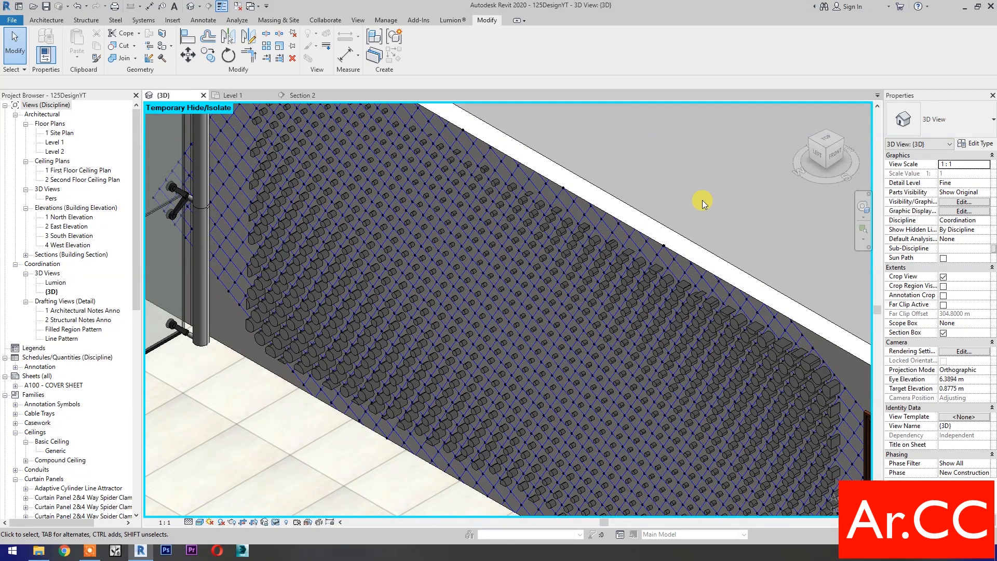